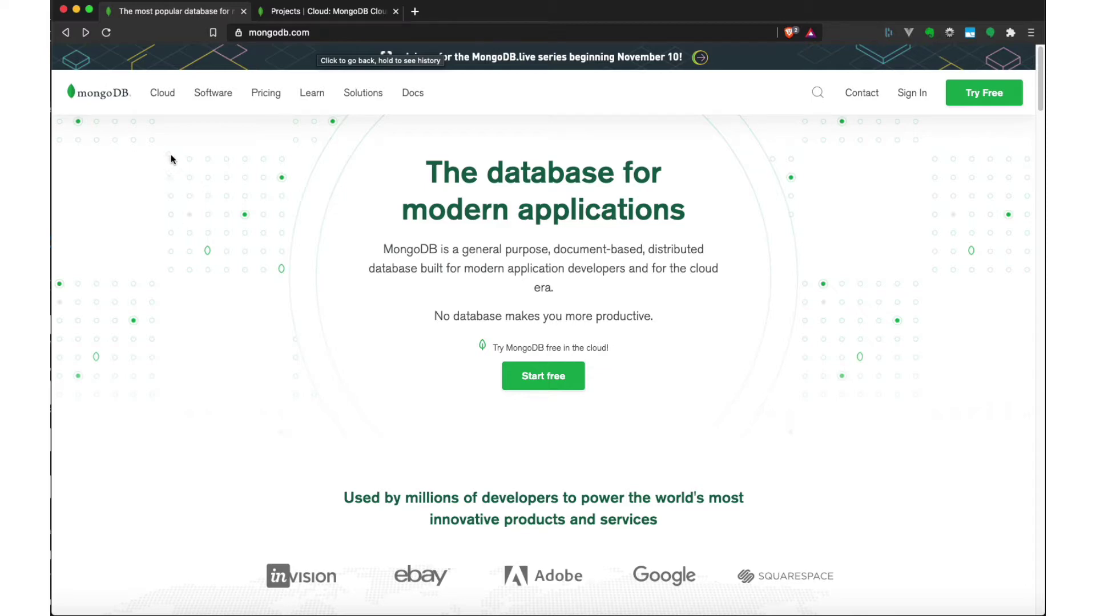
- Go to the MongoDB Atlas product page and open its free registration form
mouse_move(165, 98)
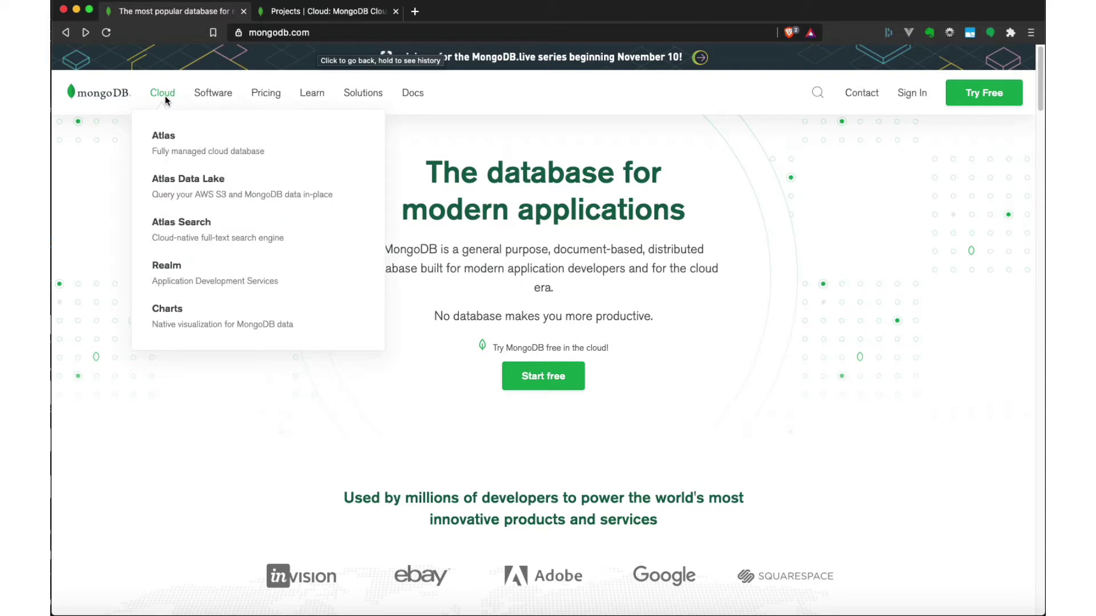
click(167, 149)
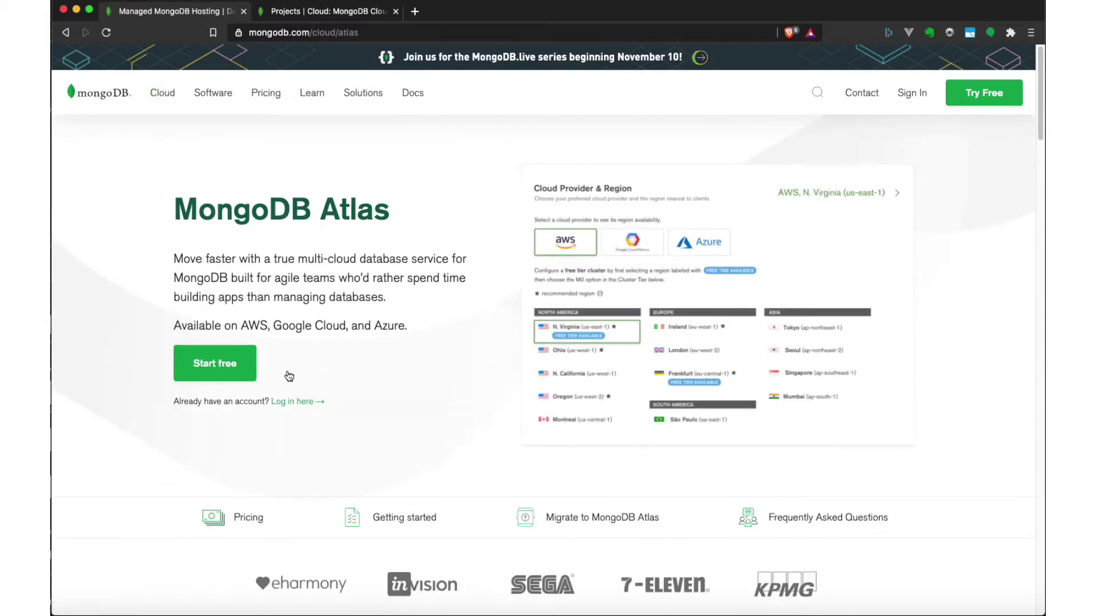
click(217, 367)
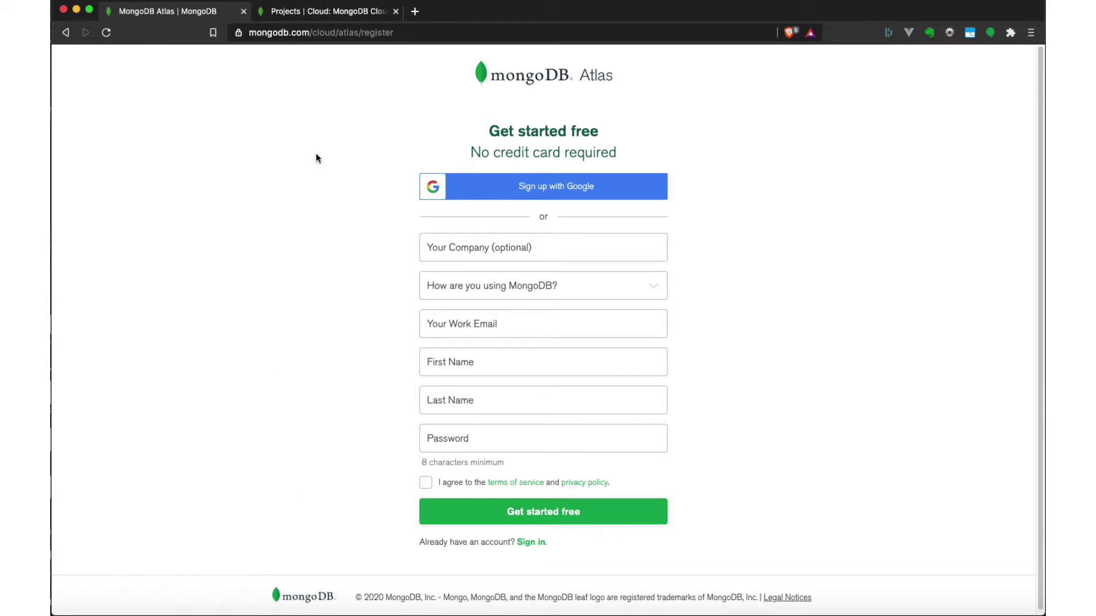
- Switch to the MongoDB Cloud projects page and create a project named cos-343-sample with the default member permissions
click(314, 14)
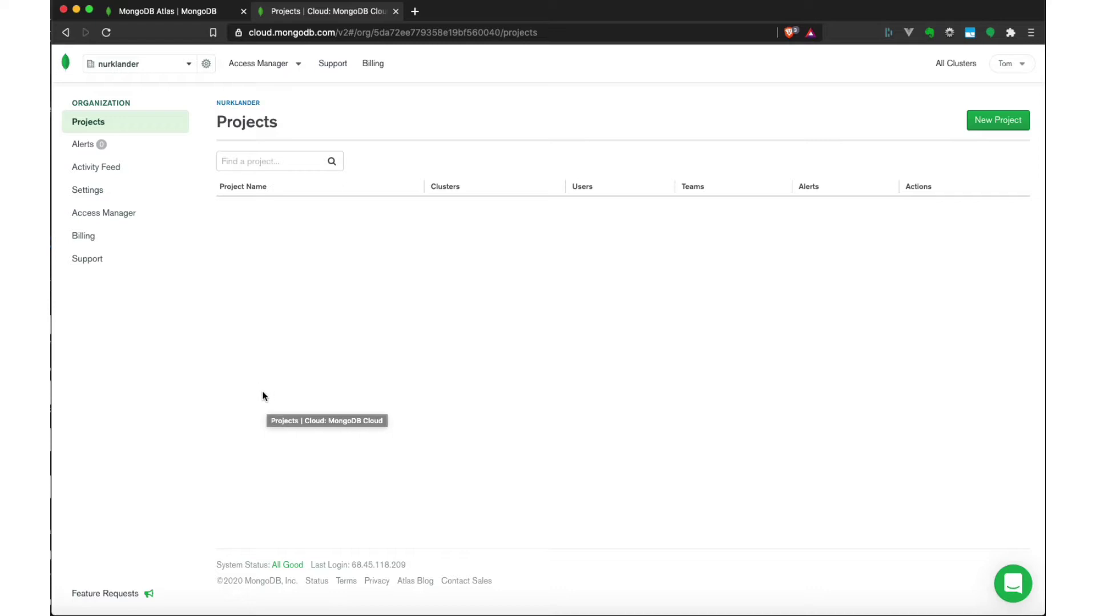
click(989, 123)
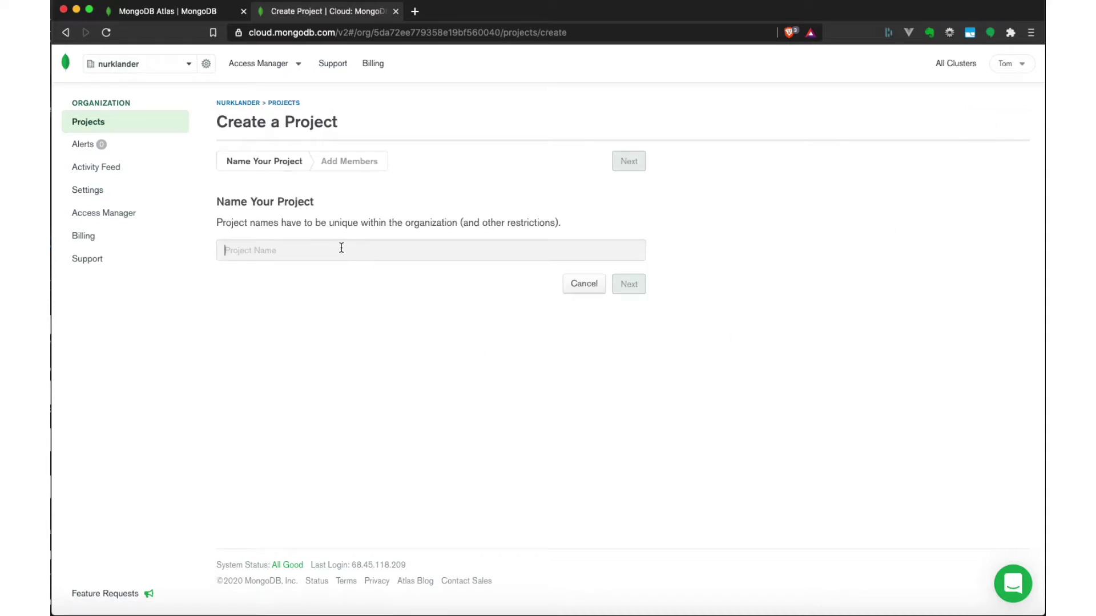
click(341, 247)
text(cos-343-sample)
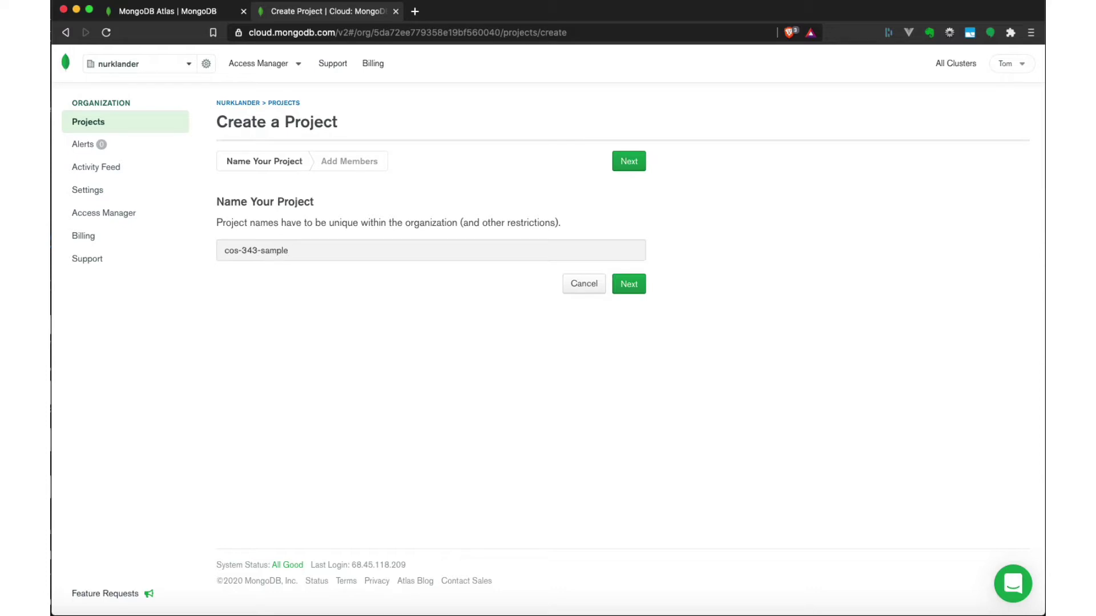
click(627, 285)
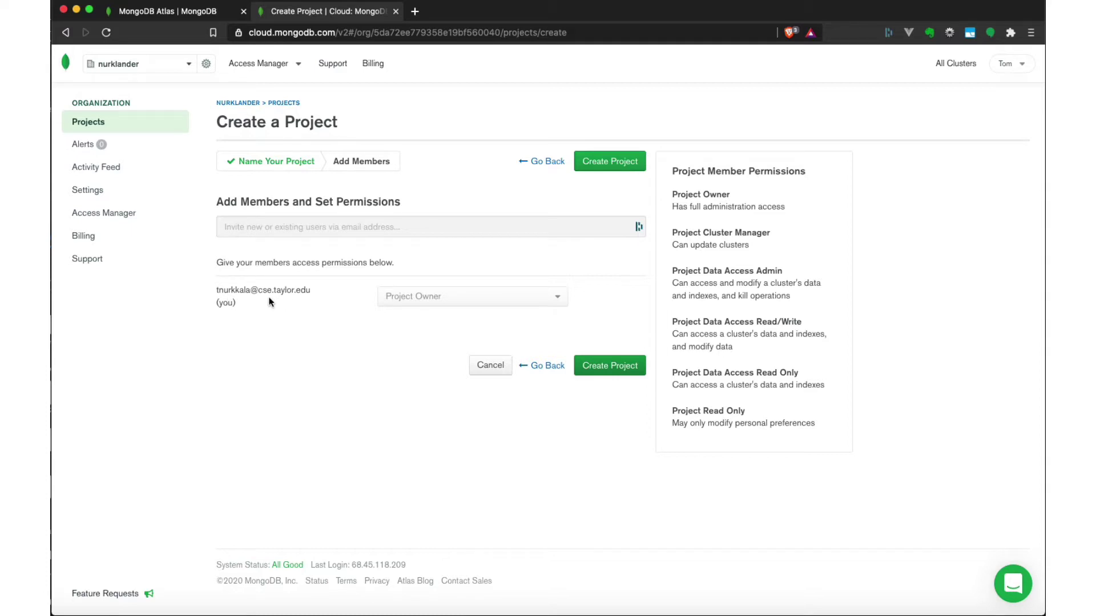
click(610, 366)
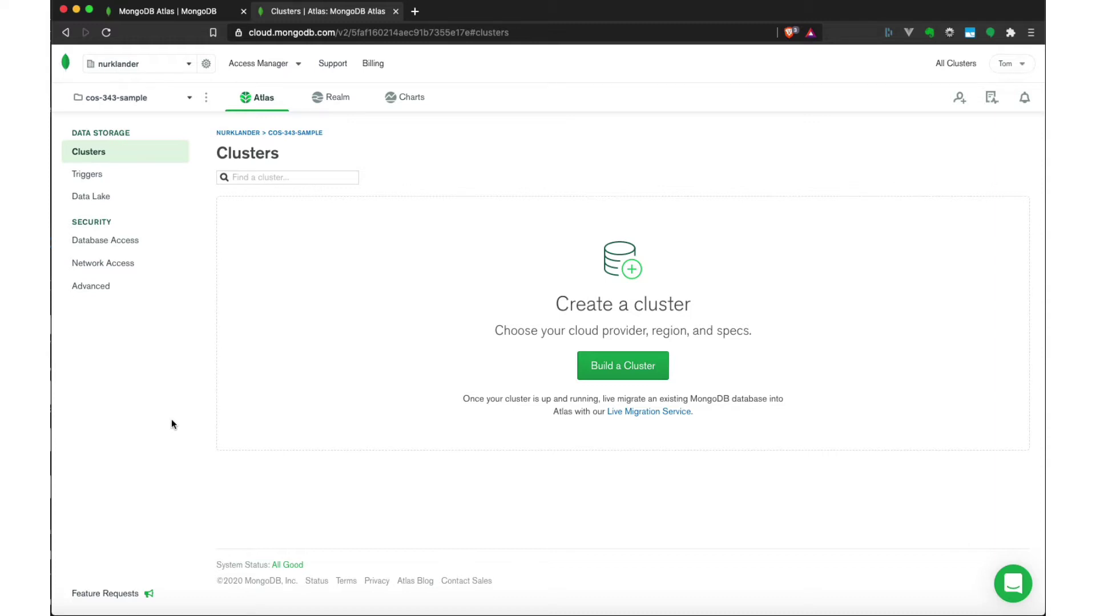
- Create a free shared cluster on AWS in N. Virginia (us-east-1) and open its connection setup
click(609, 372)
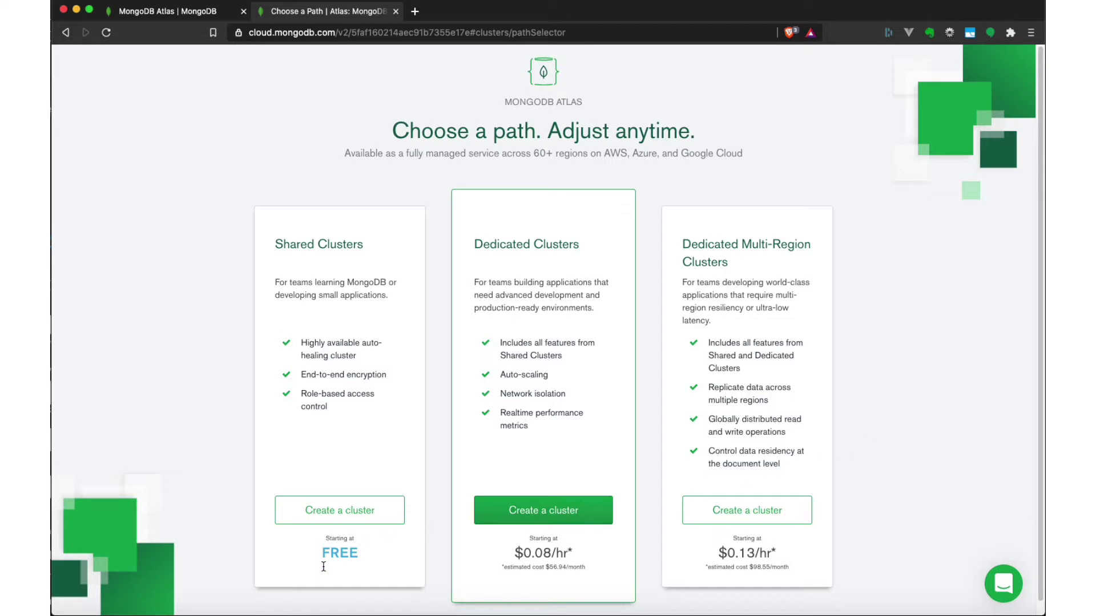
click(340, 512)
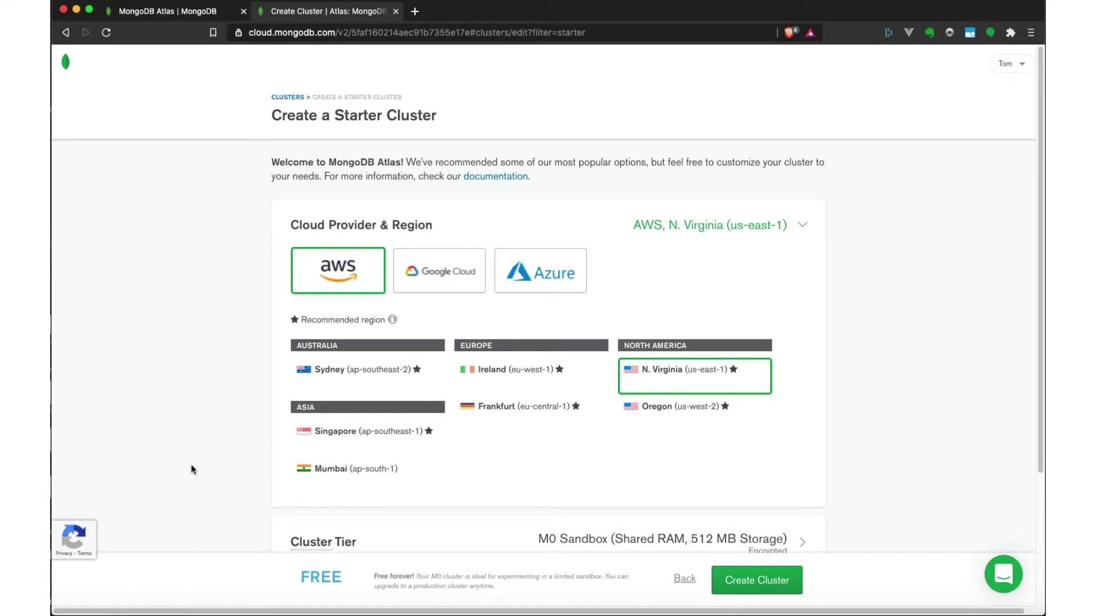
scroll(205, 459, down, 5)
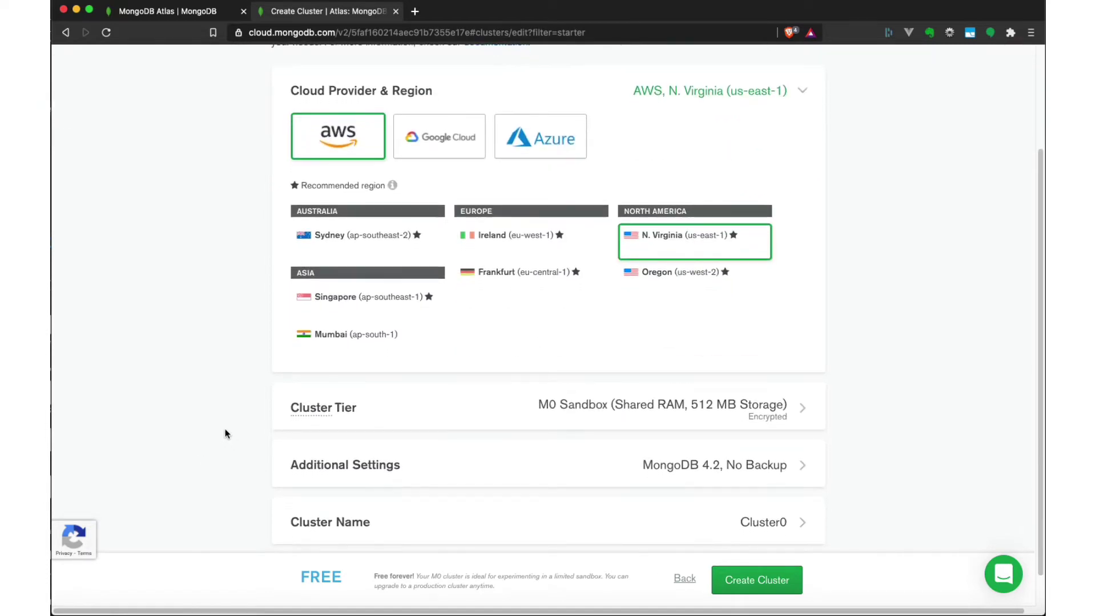
scroll(216, 423, up, 5)
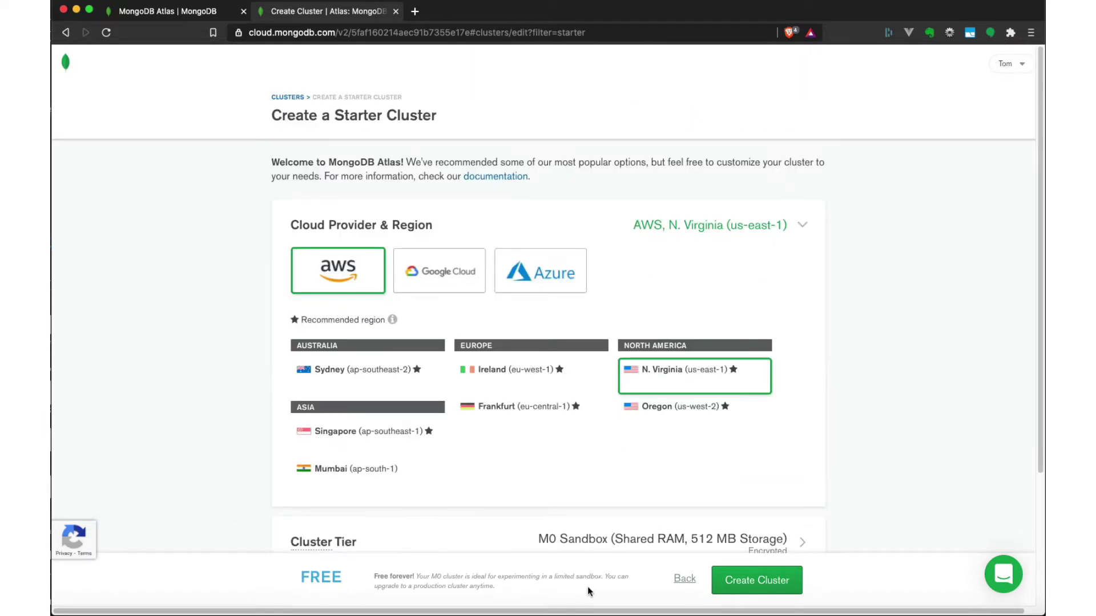
mouse_move(323, 580)
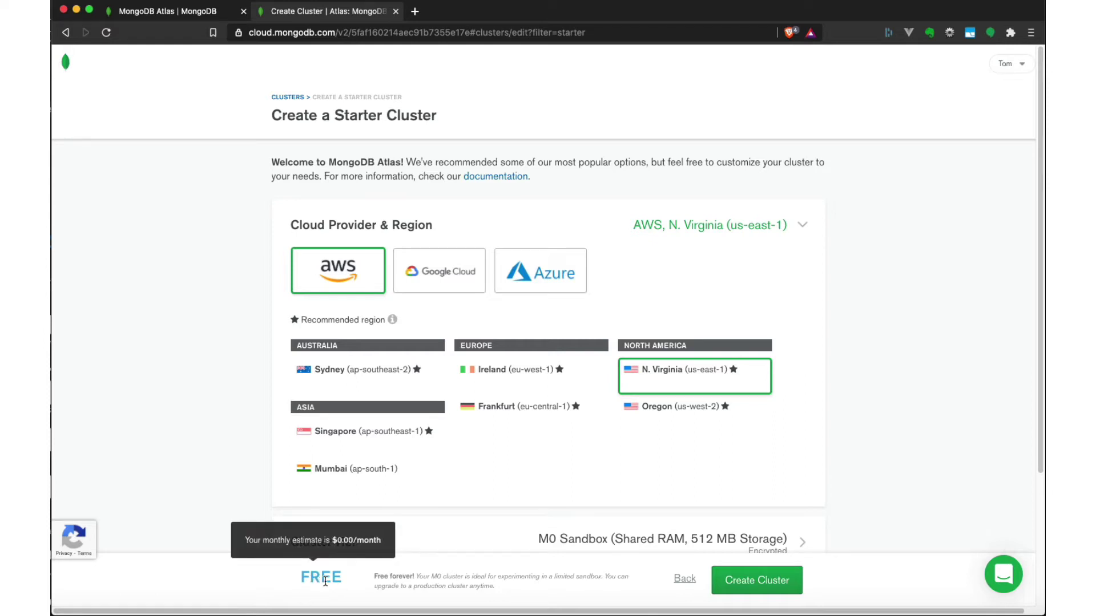
click(736, 581)
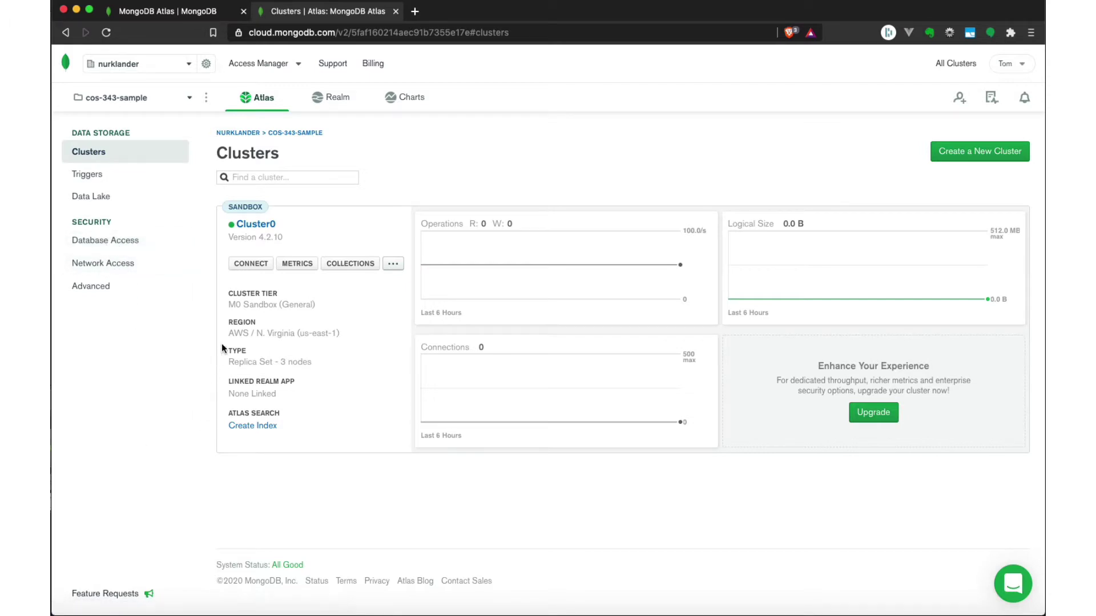
click(253, 266)
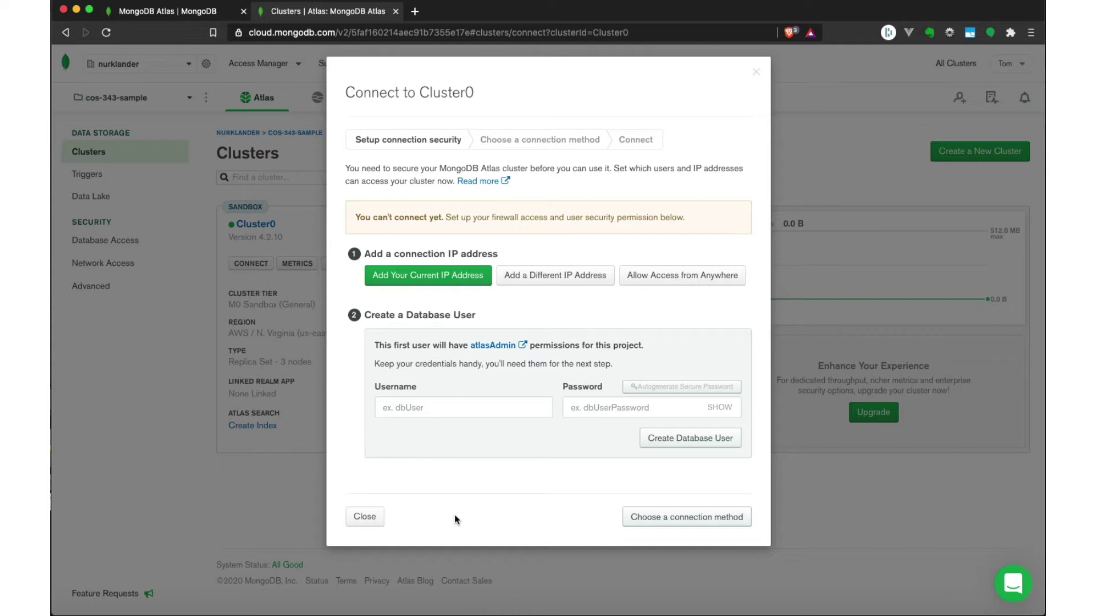
click(427, 276)
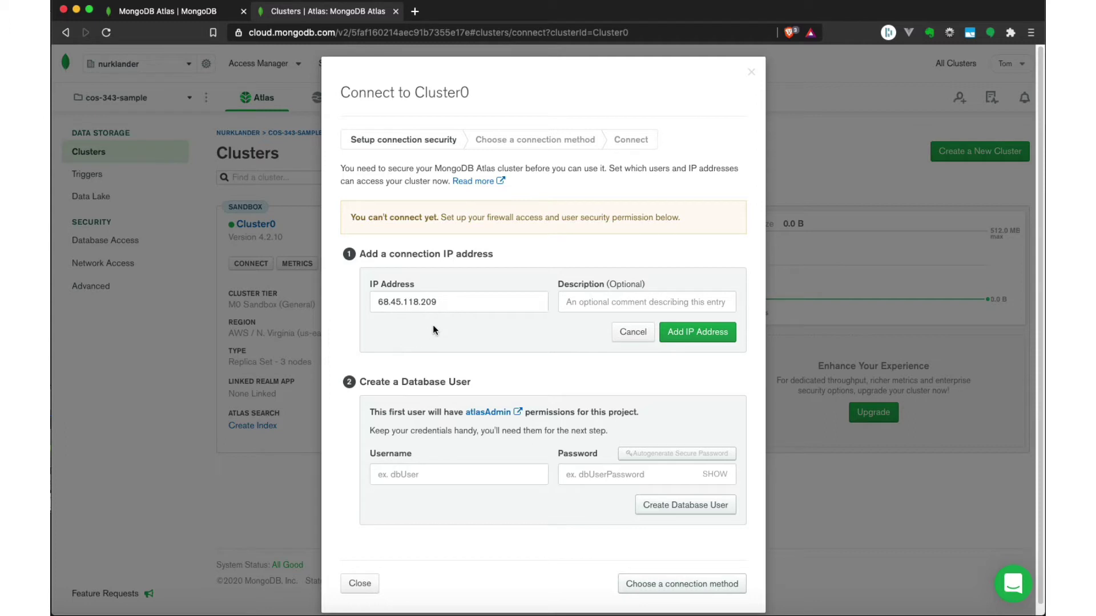
click(634, 299)
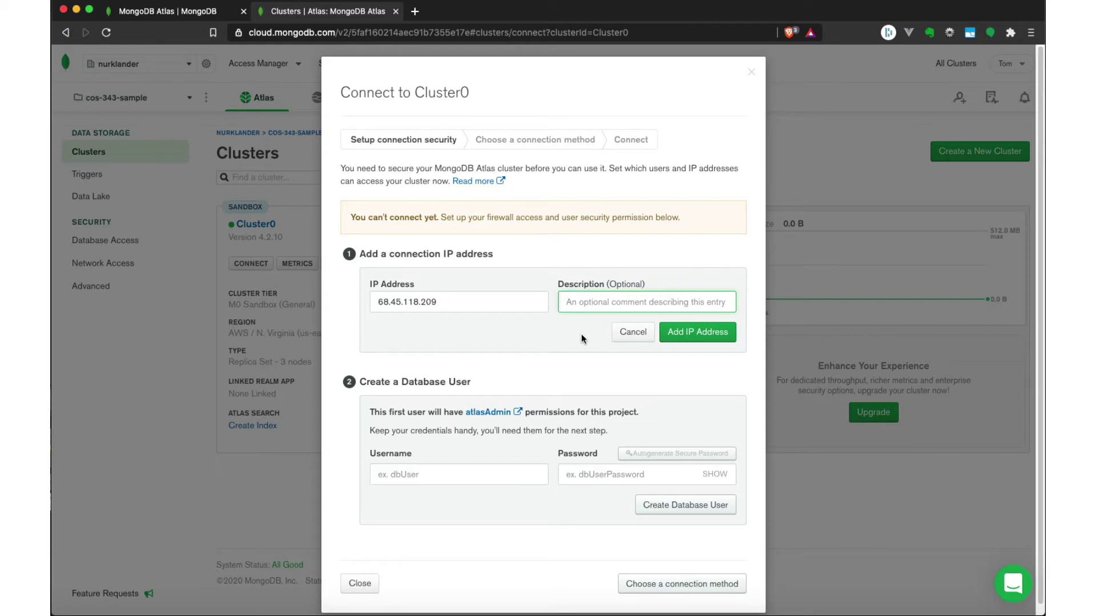
click(633, 333)
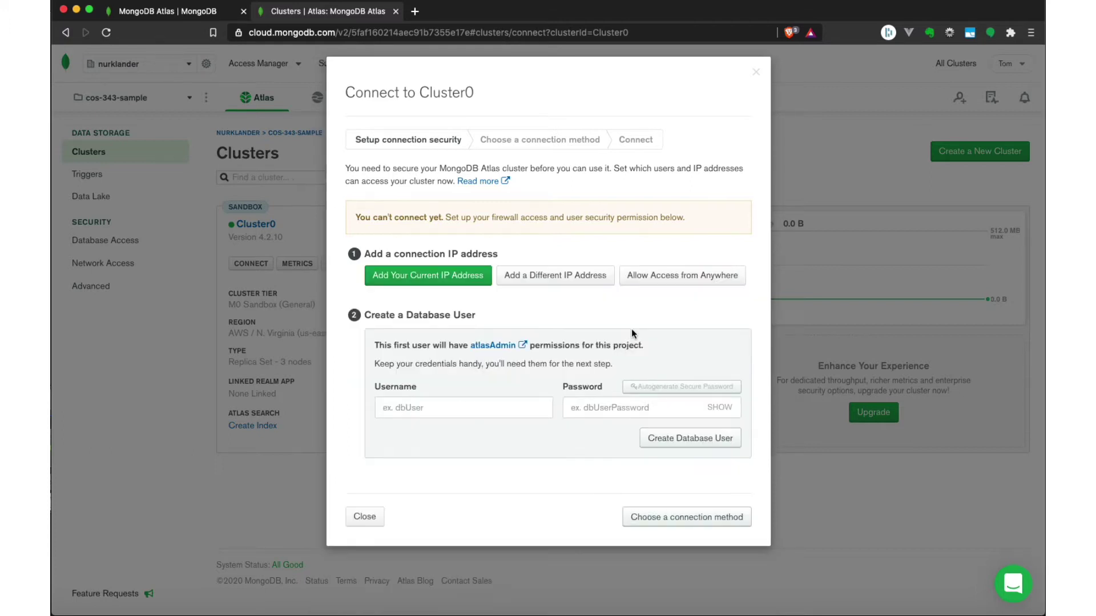
click(549, 279)
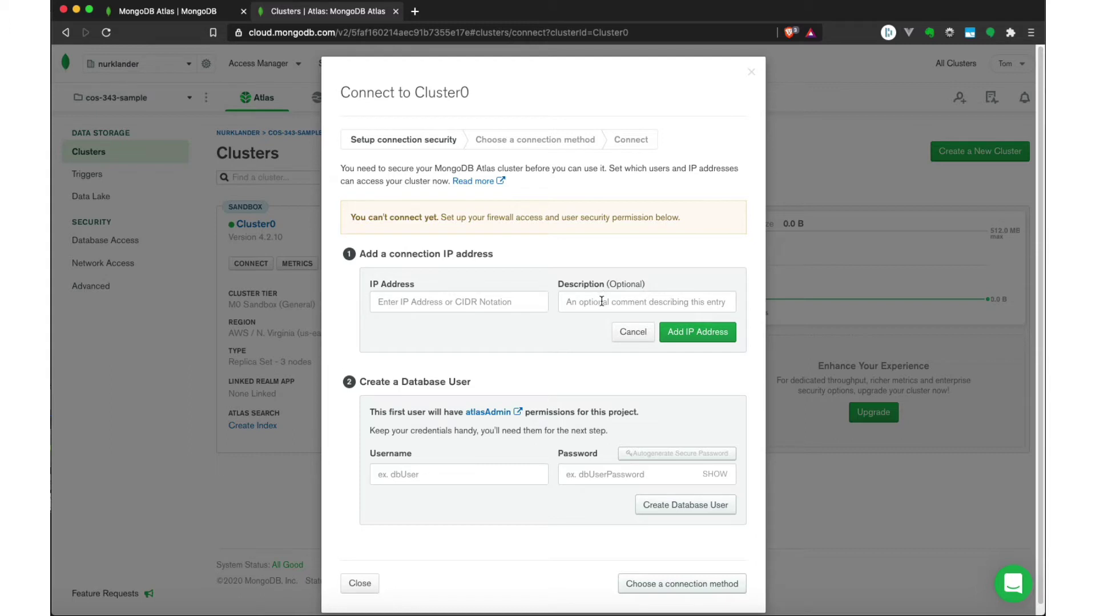
click(624, 332)
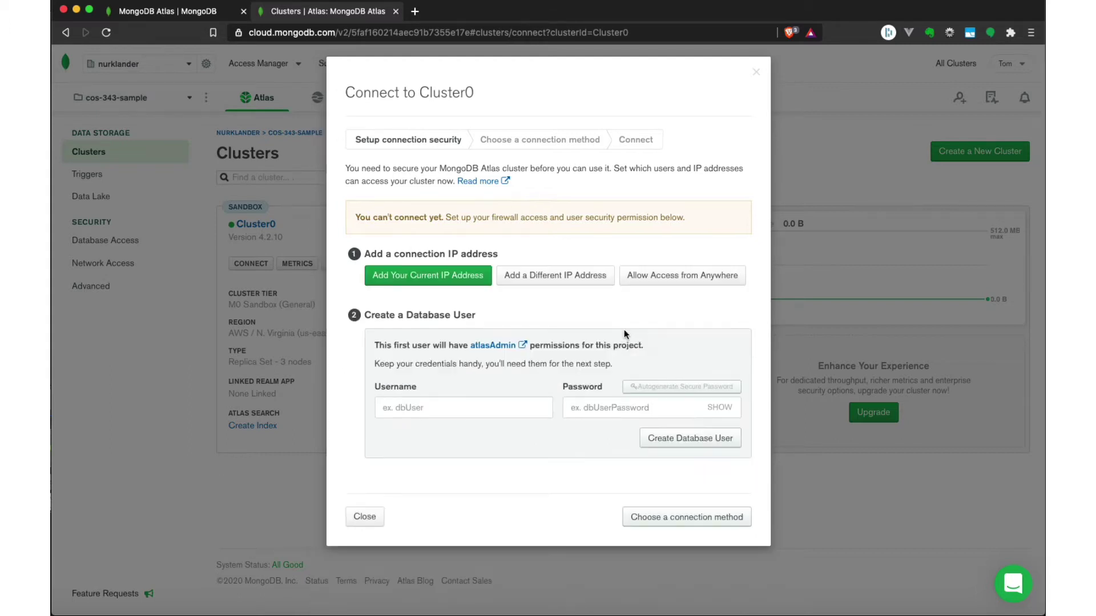
- Allow access to the cluster from anywhere (0.0.0.0/0) with the description "Wide Open Connection"
click(665, 276)
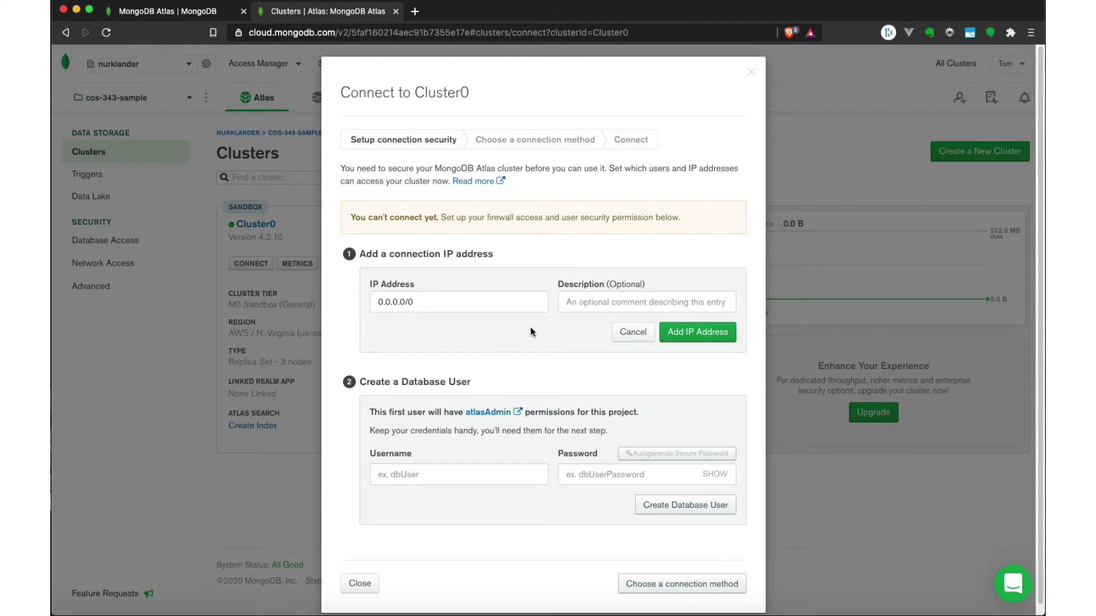
click(619, 302)
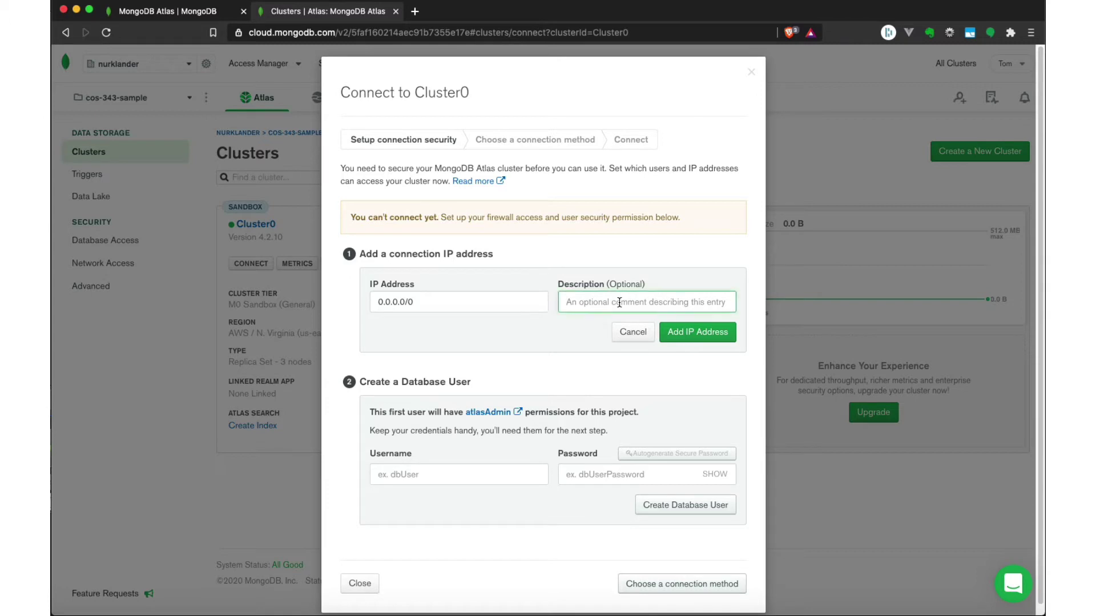
text(Wide O)
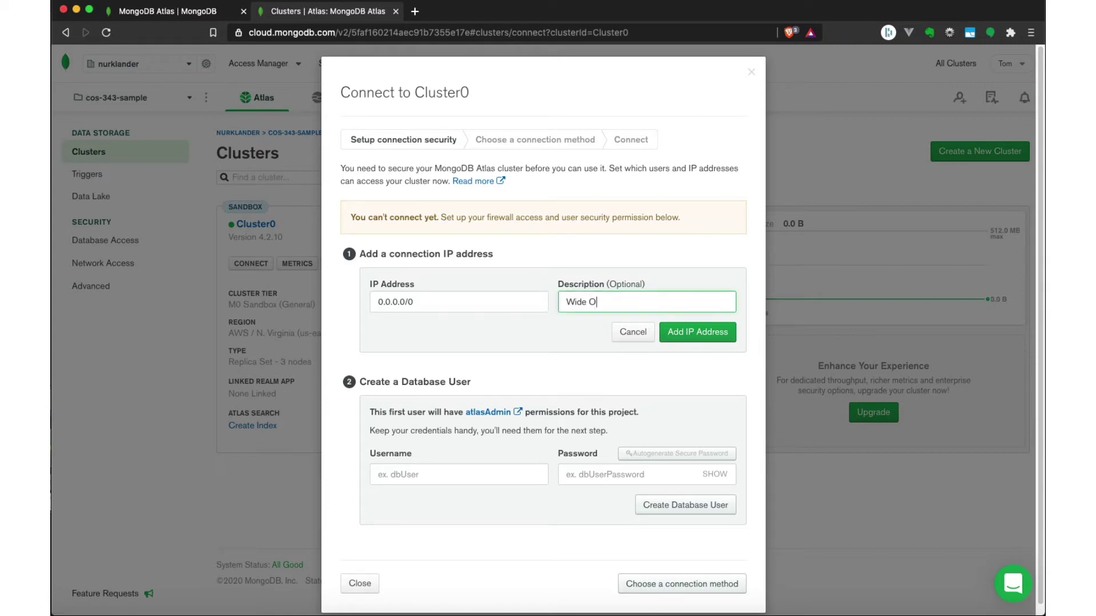
text(pen Connection)
click(678, 332)
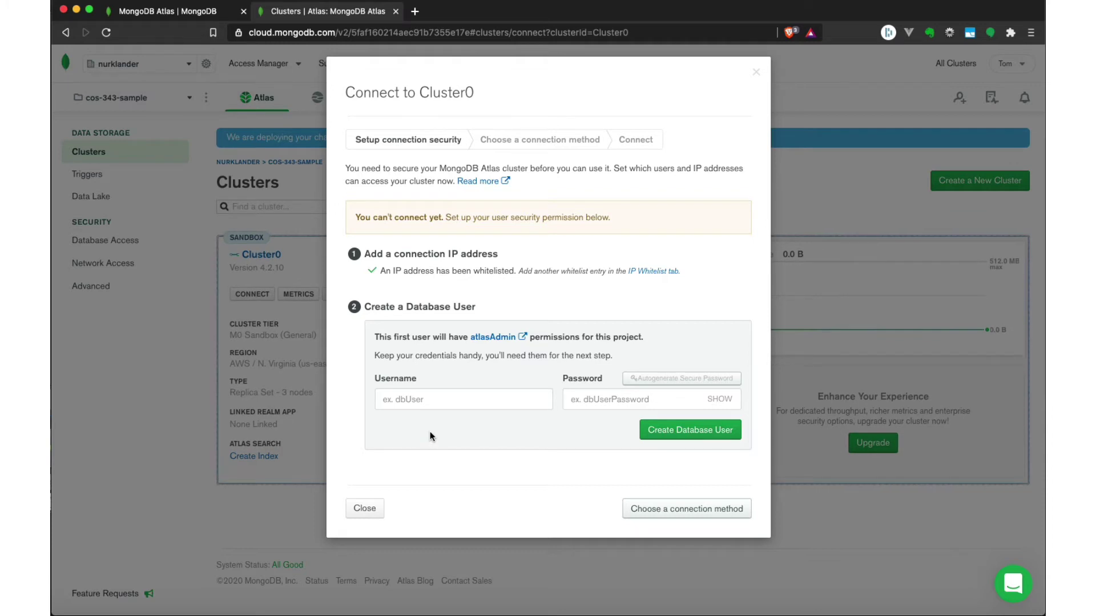
- Create the first database user by entering a username and the database user password
click(430, 398)
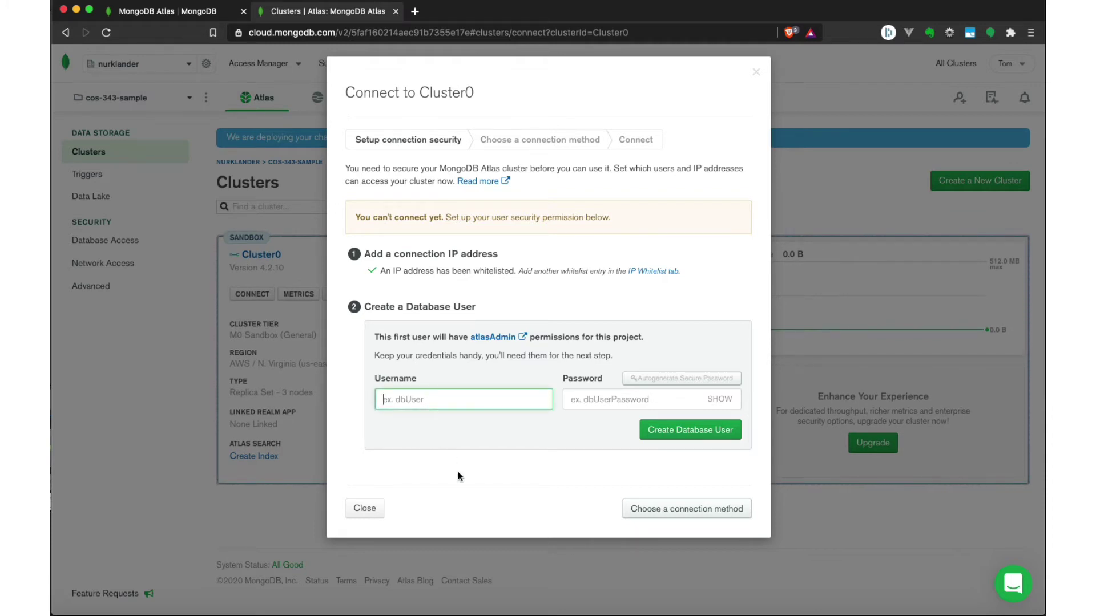
text(tom)
key(Tab)
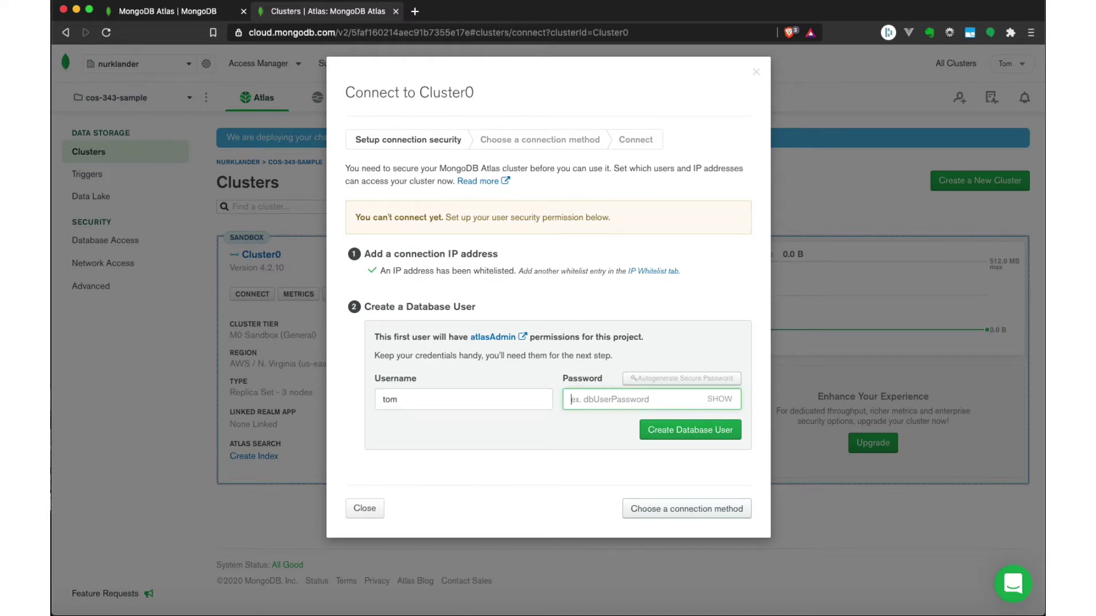
text(••••••••••)
click(718, 402)
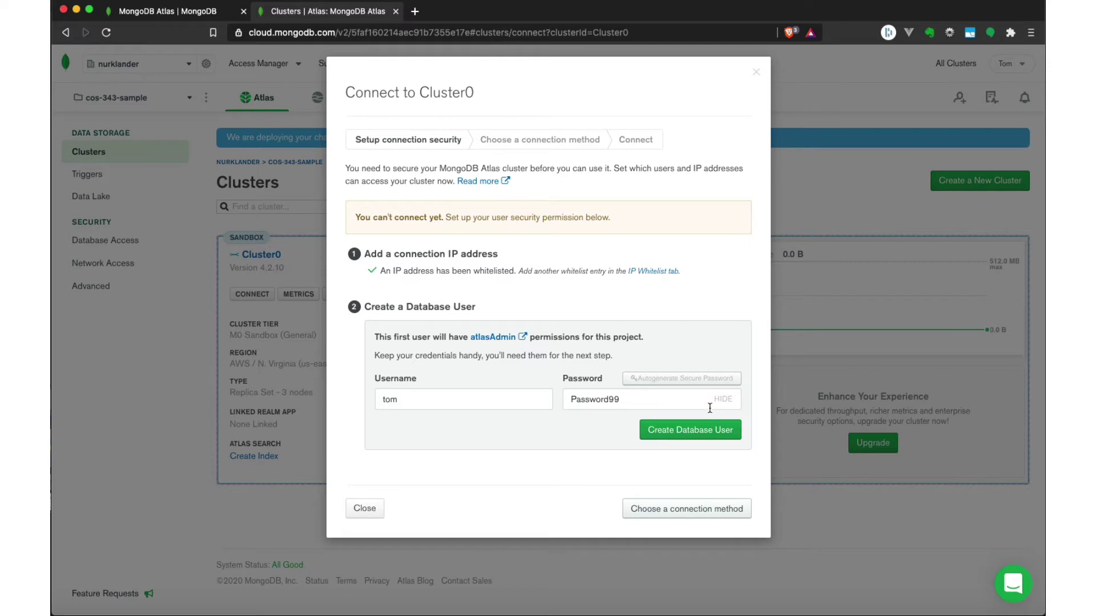
click(687, 433)
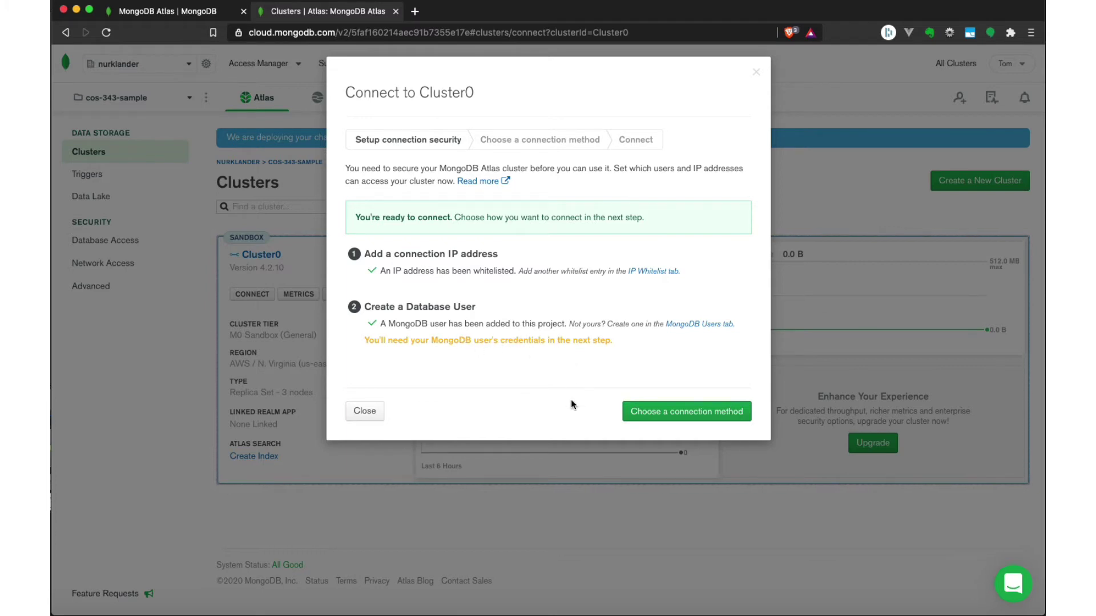
- Proceed to the connection methods and examine the instructions for connecting with the mongo shell
click(673, 415)
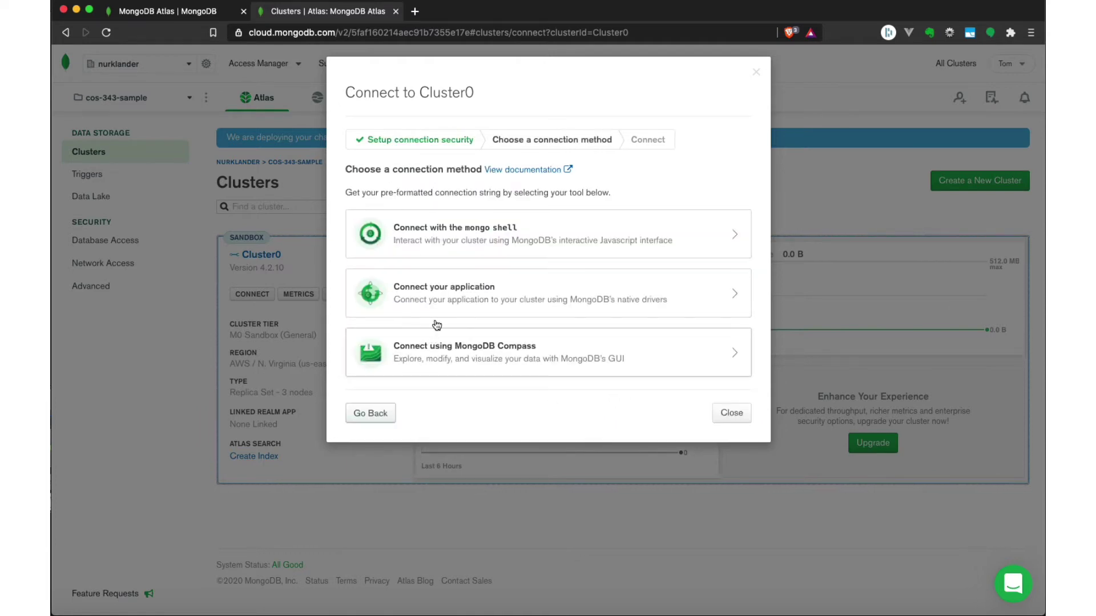
click(448, 239)
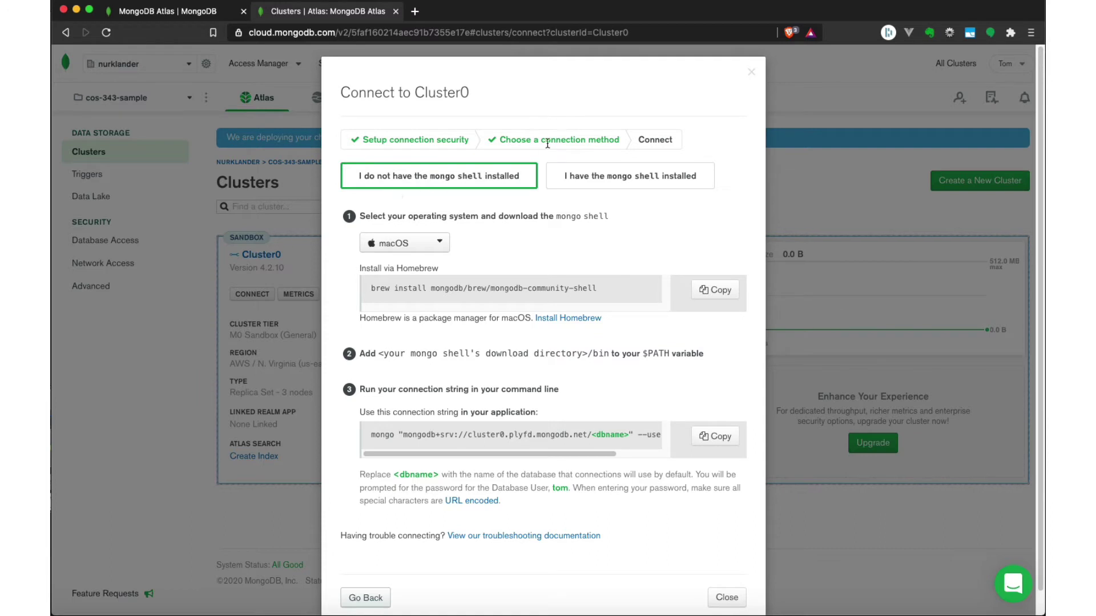
click(360, 596)
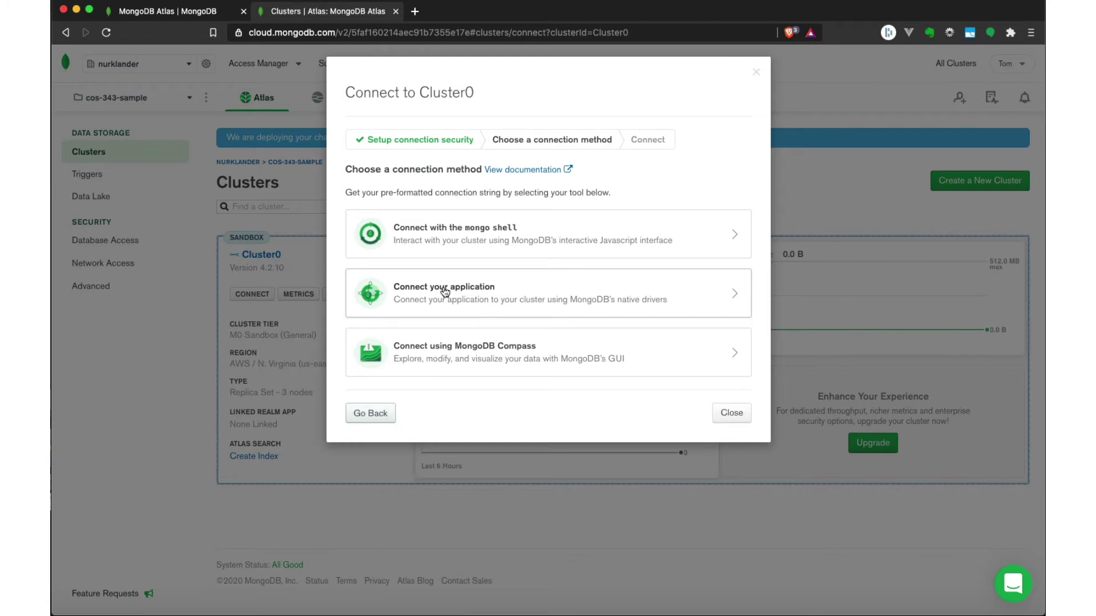
- Examine the application connection instructions and the available drivers, and return to the connection methods
click(444, 292)
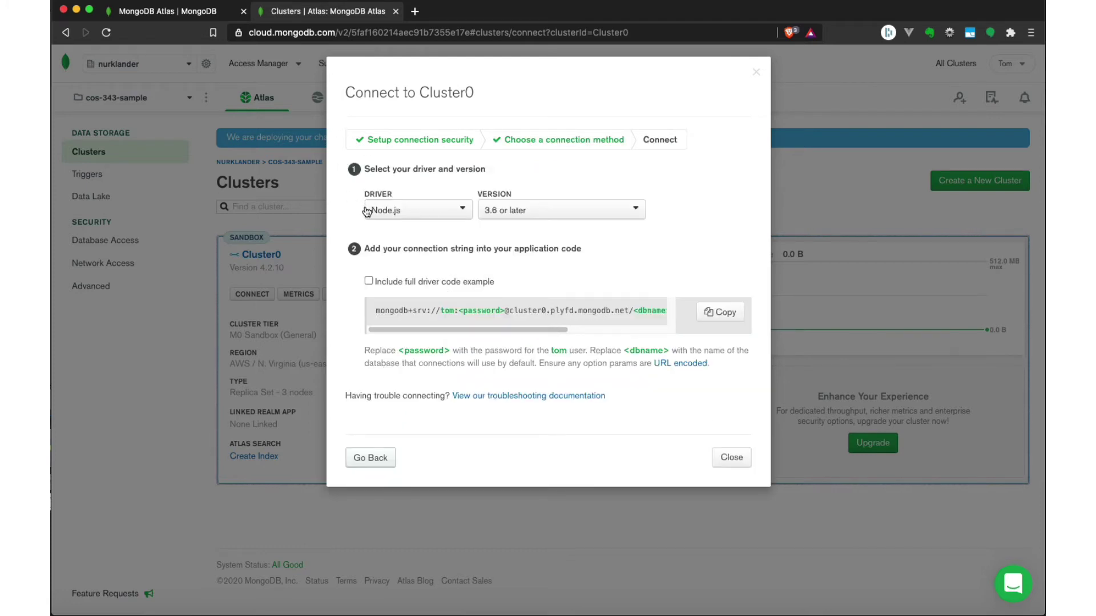
click(429, 215)
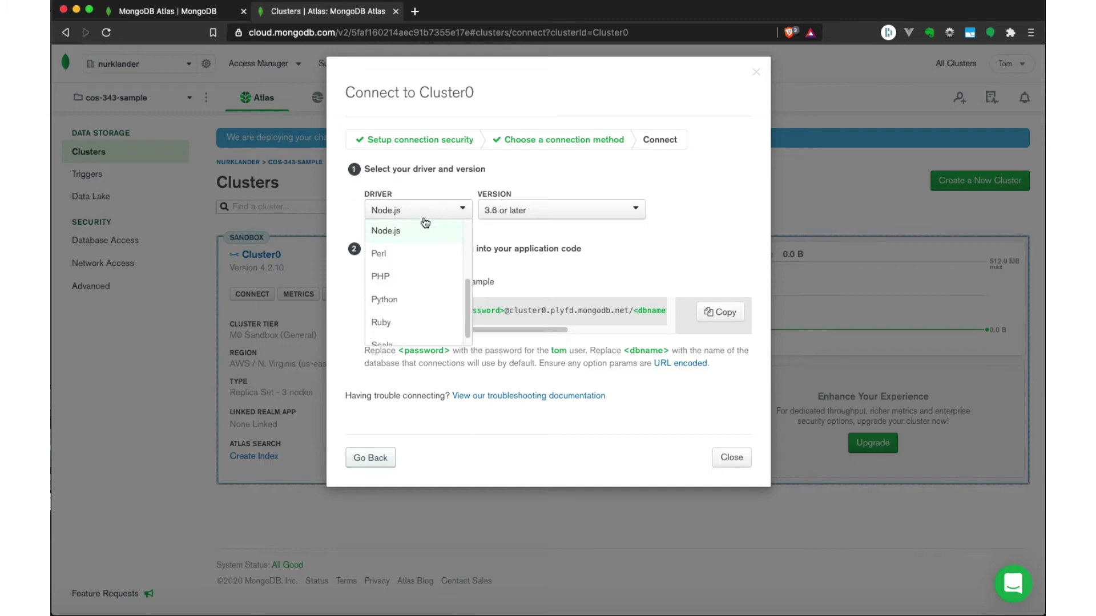
scroll(412, 310, down, 1)
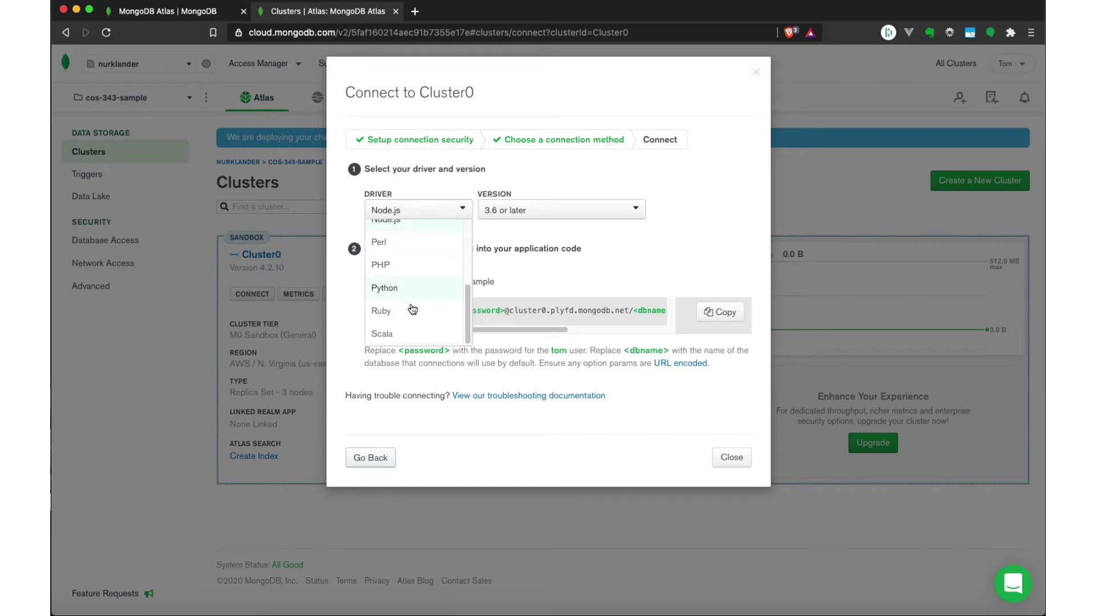
scroll(411, 336, up, 3)
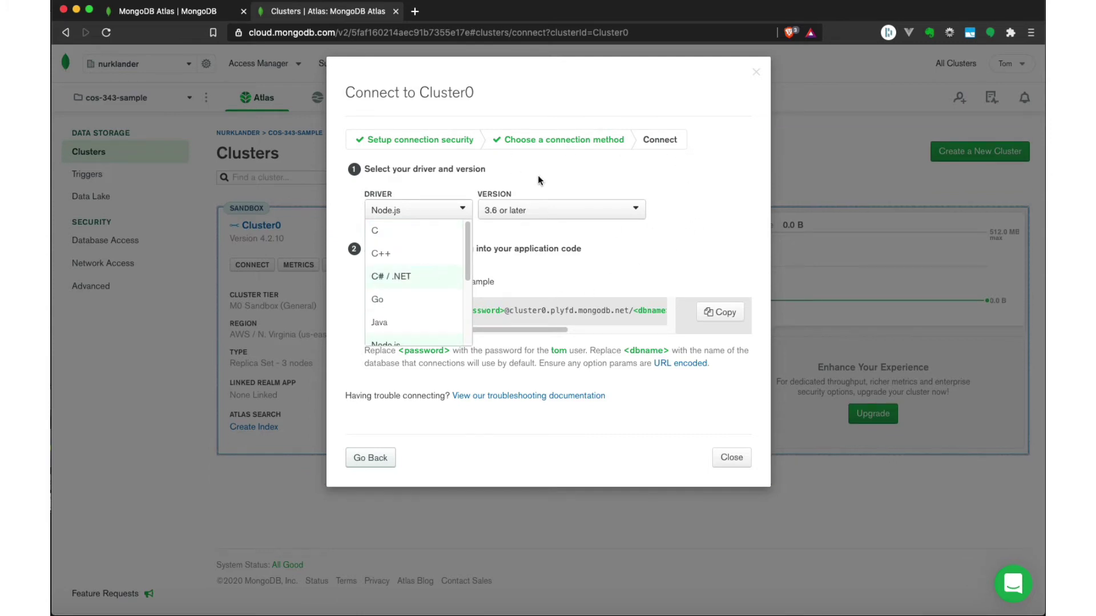
click(360, 463)
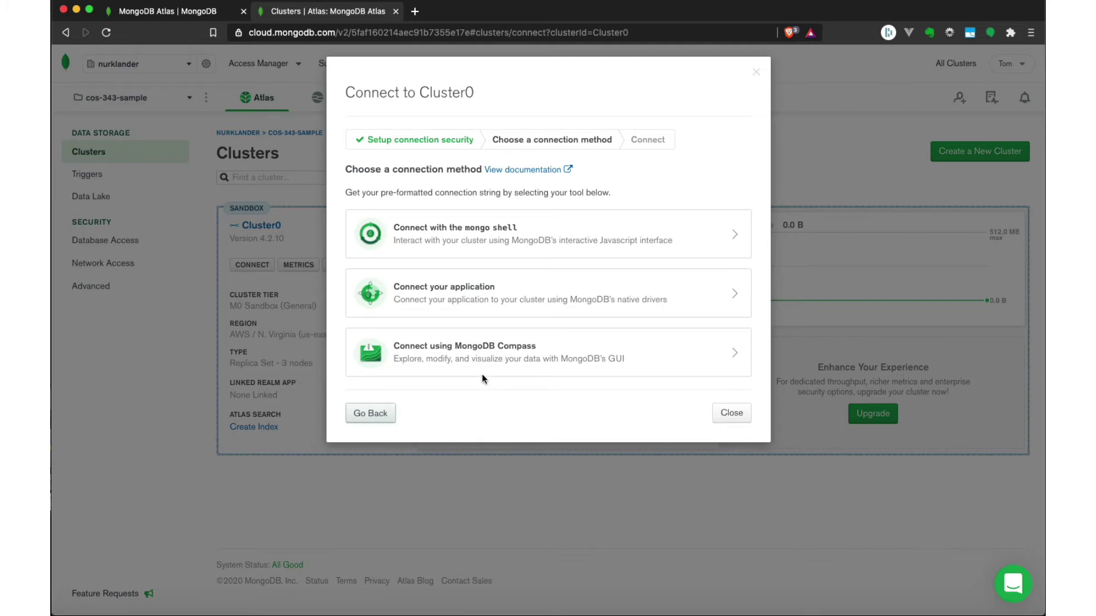
- Examine the MongoDB Compass instructions with and without Compass installed, and return to the connection methods
click(460, 350)
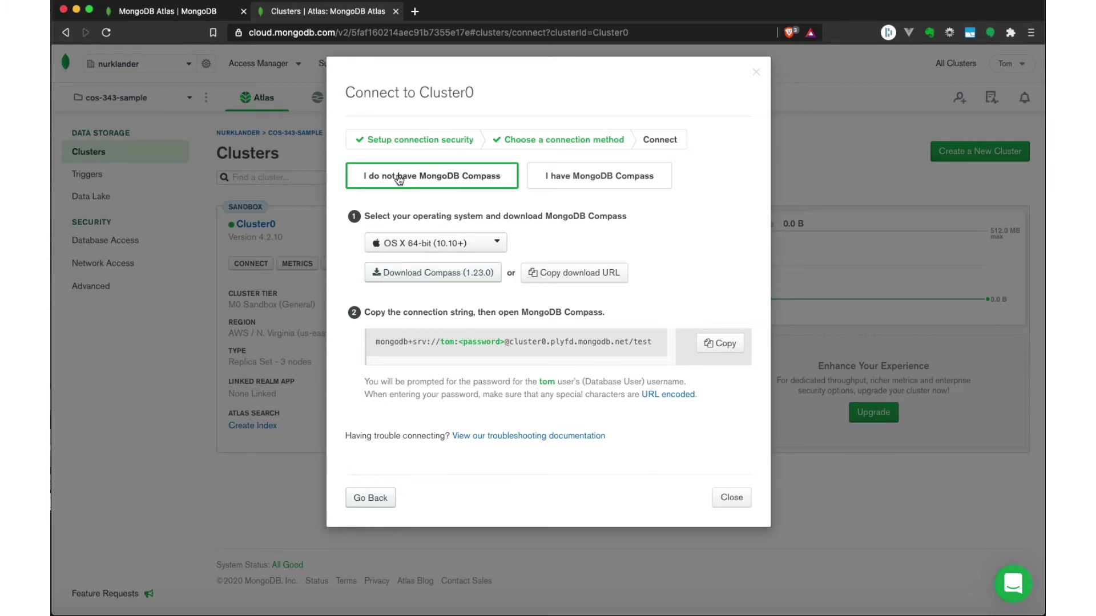
click(615, 179)
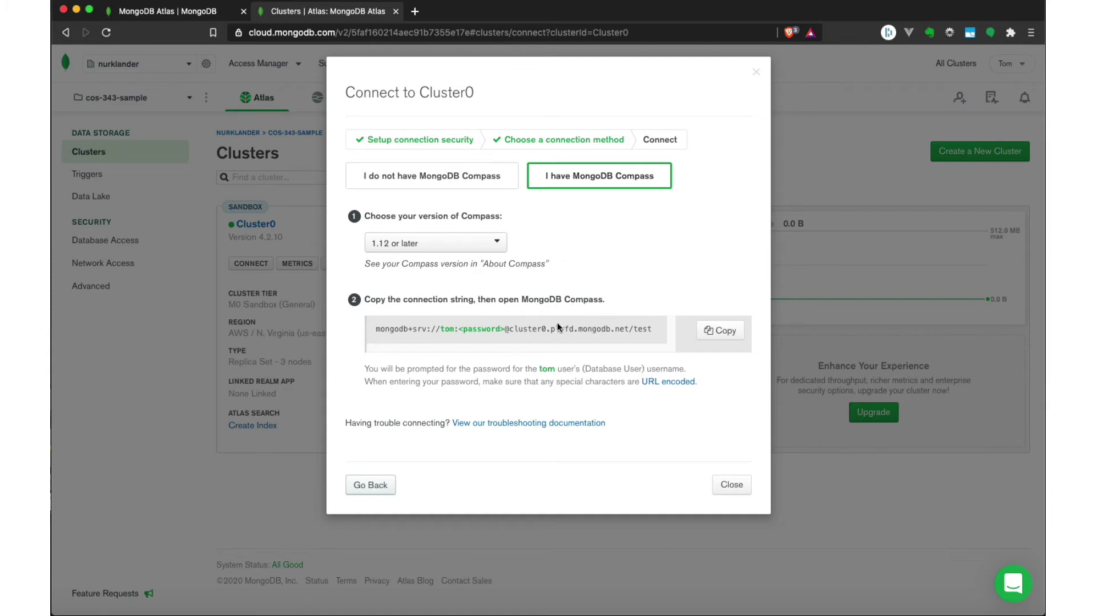
click(424, 177)
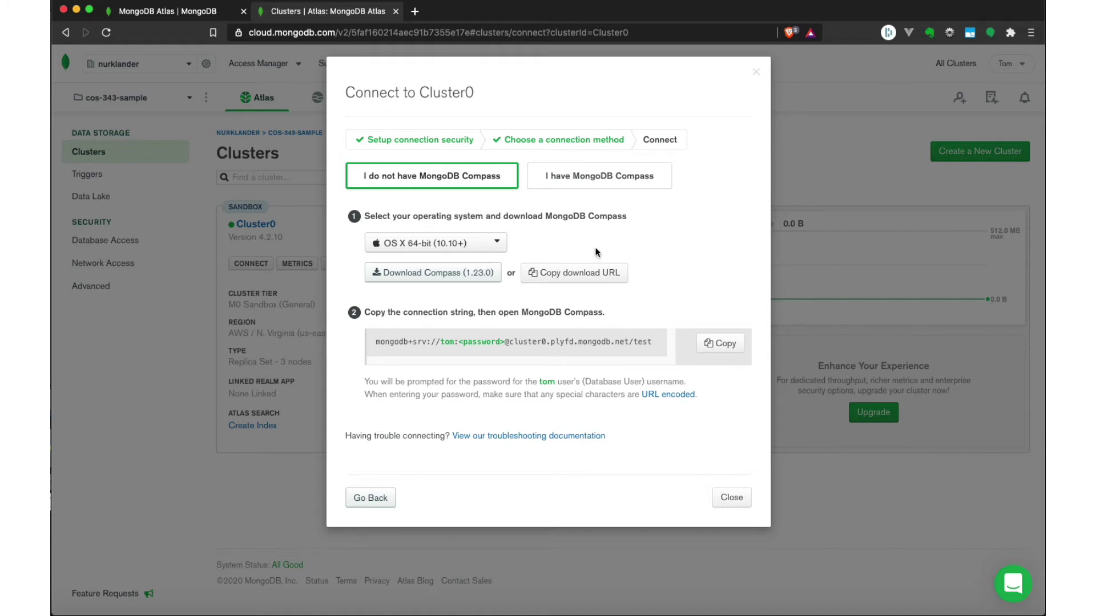
click(369, 498)
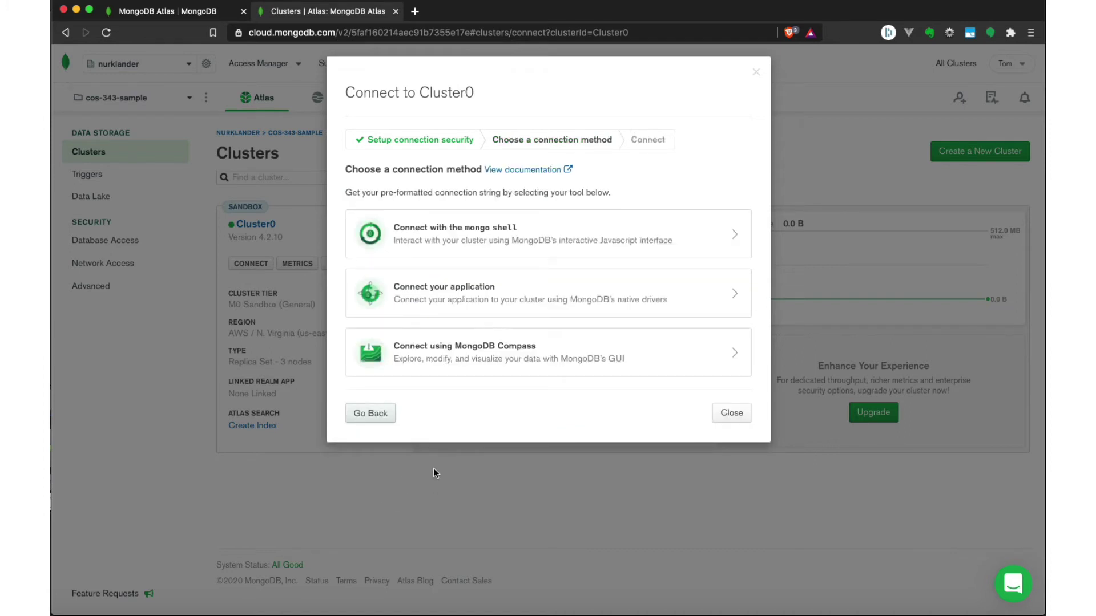
- Compare the mongo shell connection instructions for having the shell installed and not having it installed
click(467, 236)
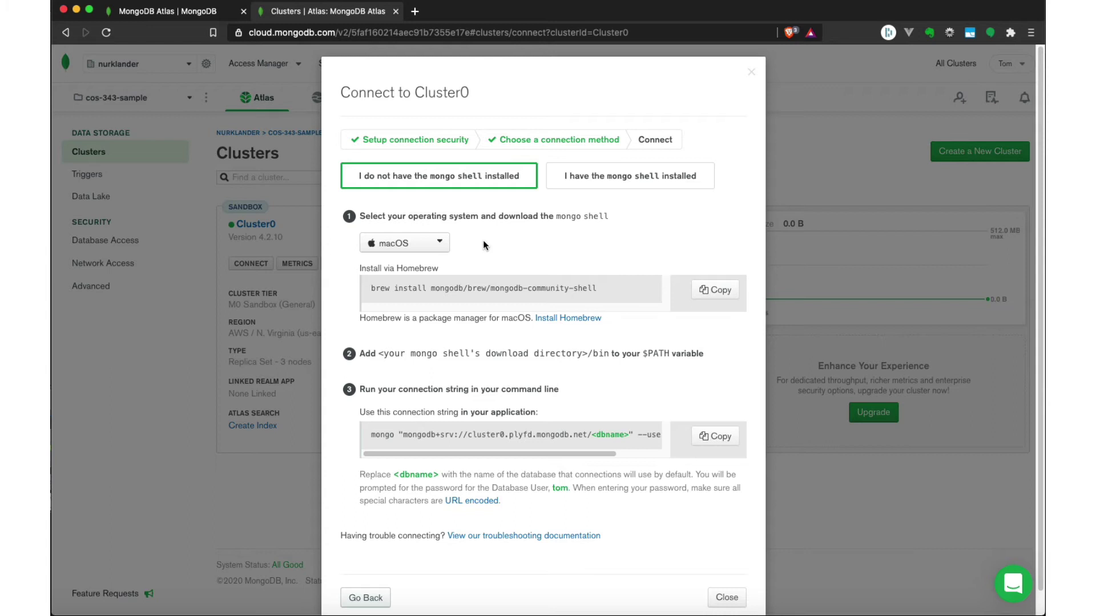
click(602, 178)
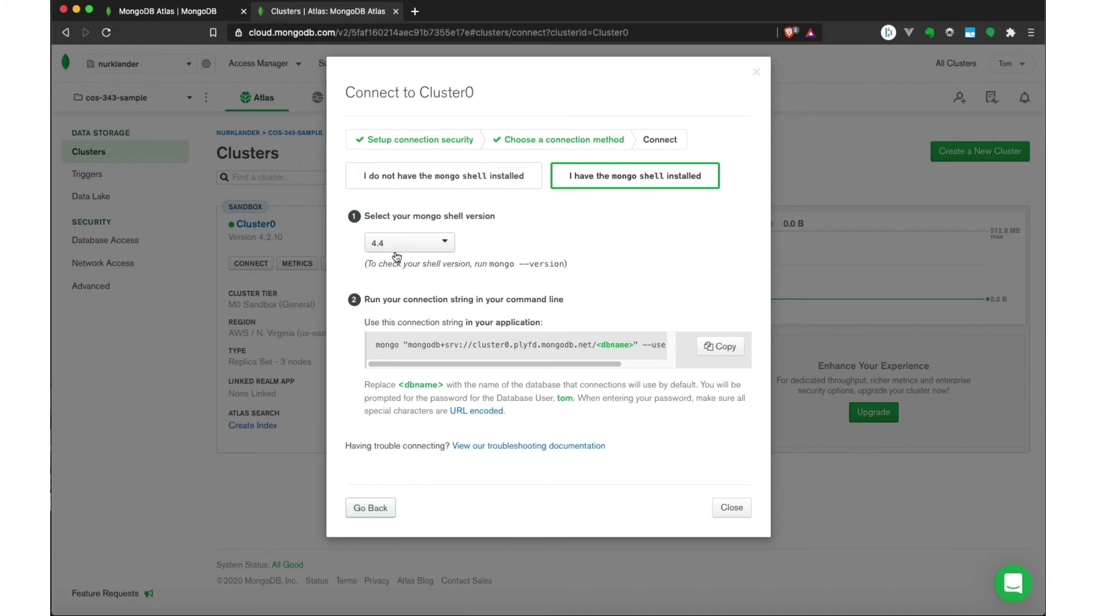
click(441, 176)
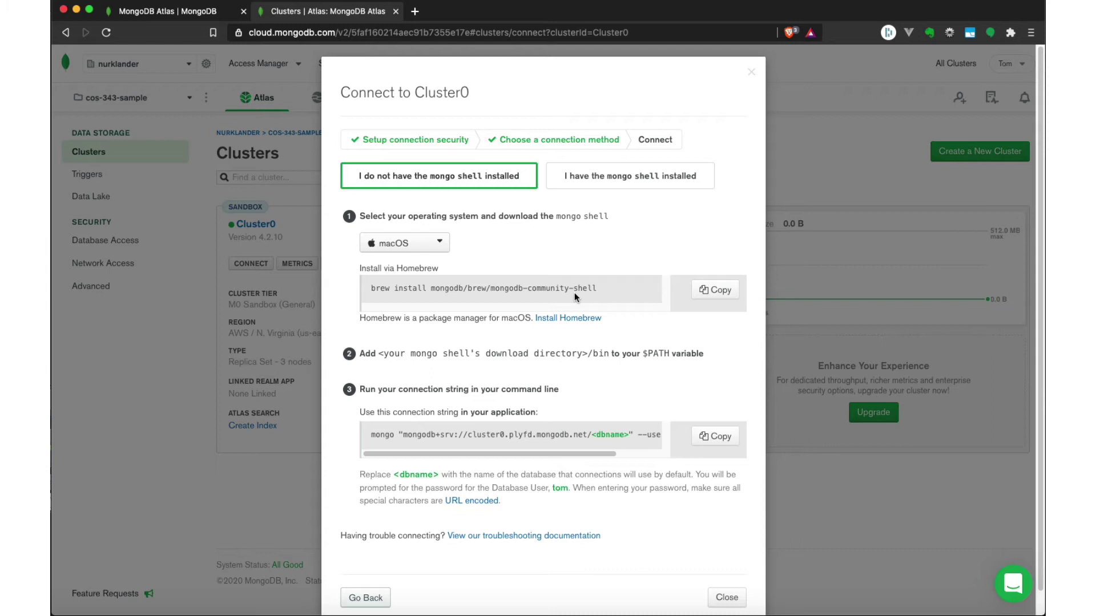
- Review the operating systems offered for the mongo shell download and show the instructions for Ubuntu 20.04
click(426, 246)
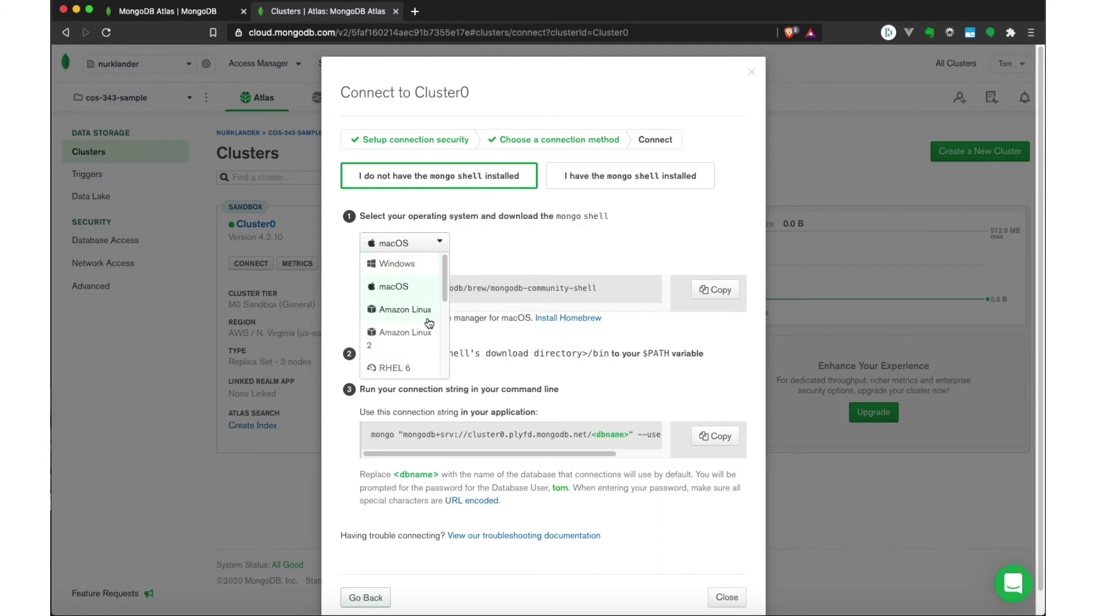
mouse_move(446, 287)
mouse_down()
mouse_move(441, 371)
mouse_move(439, 269)
mouse_up()
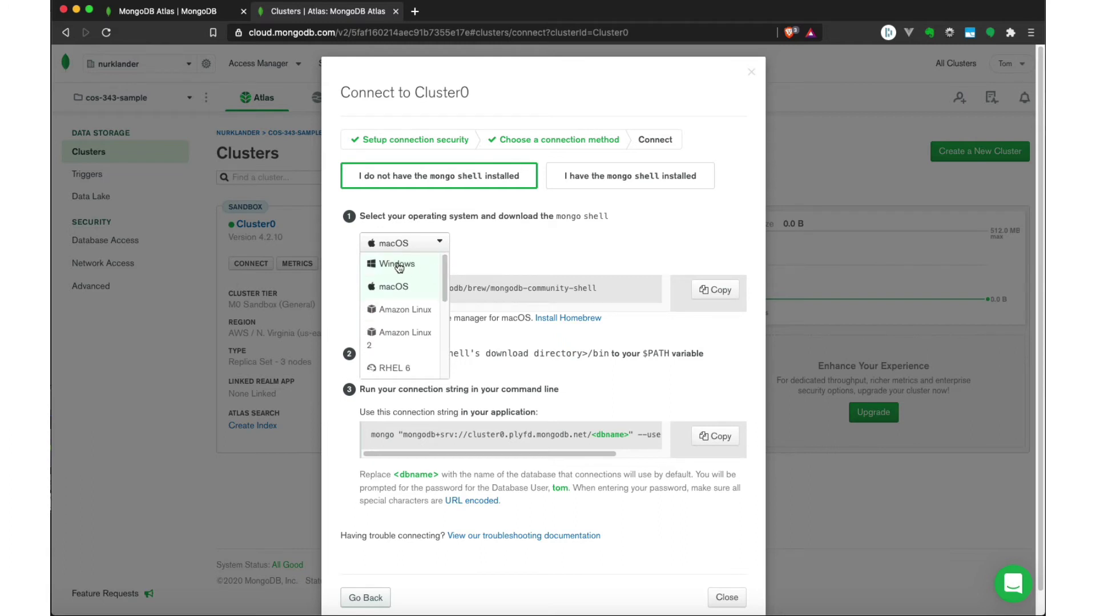
drag(444, 281, 444, 334)
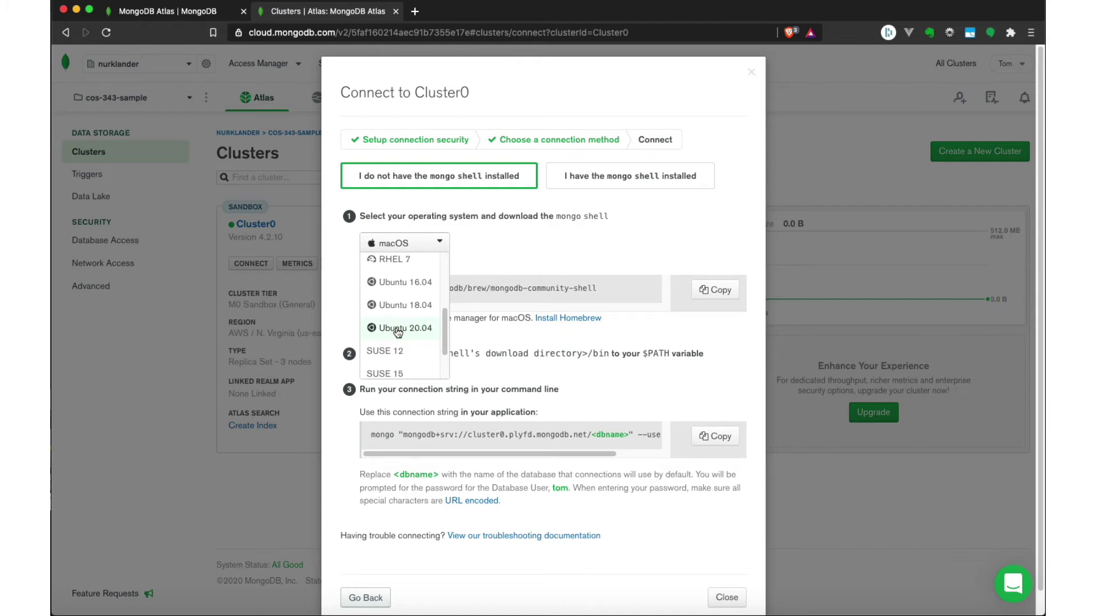
click(398, 329)
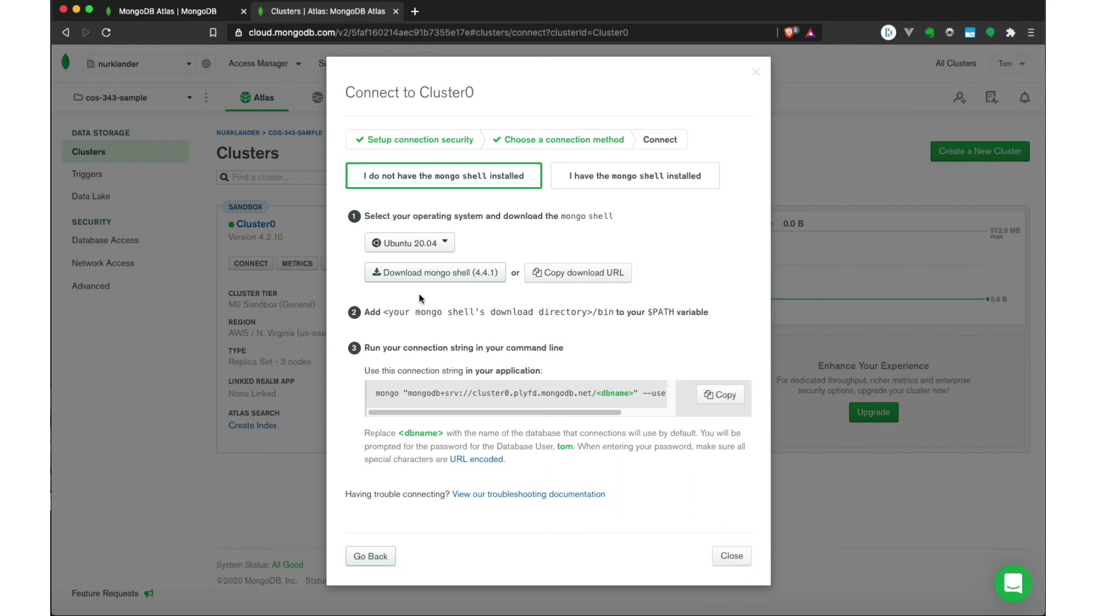
- Inspect the full shell connection string and switch the mongo shell instructions back to macOS
click(434, 246)
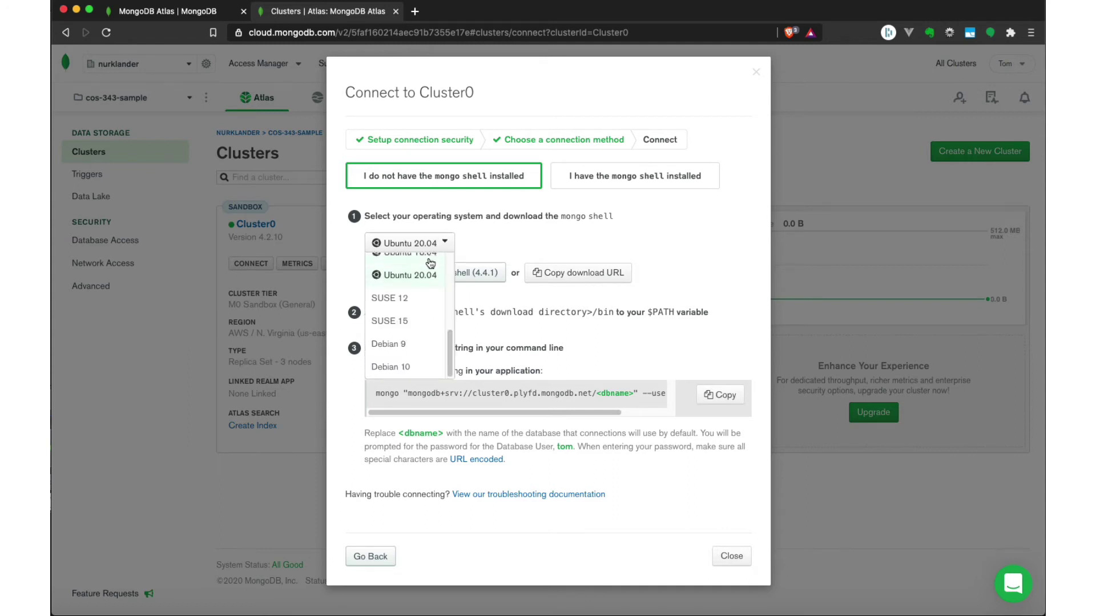
scroll(439, 292, up, 3)
click(406, 287)
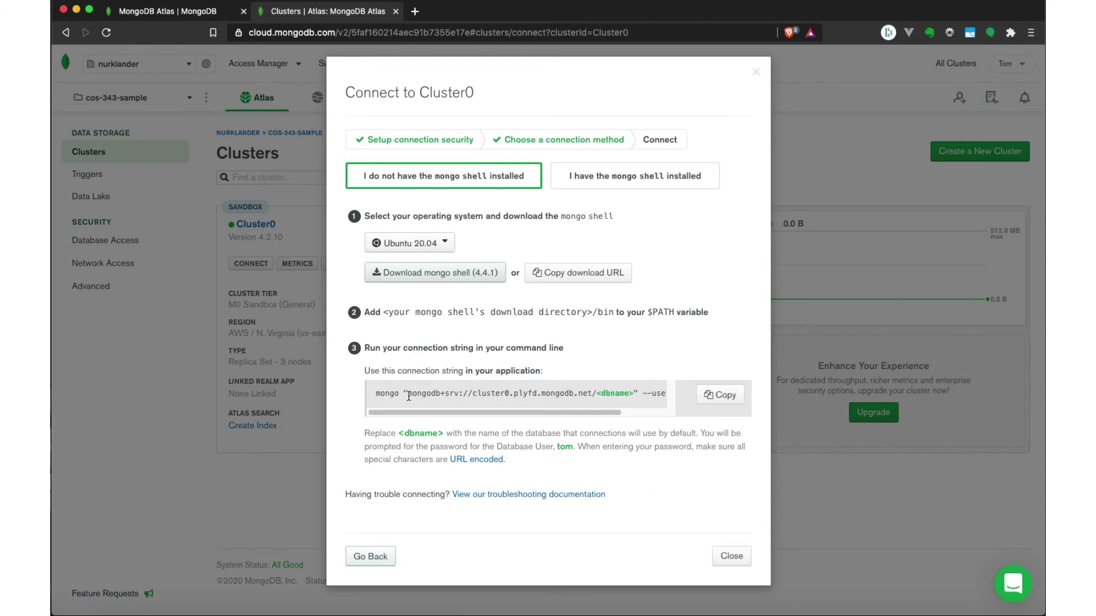
drag(415, 411, 497, 413)
click(435, 245)
click(420, 285)
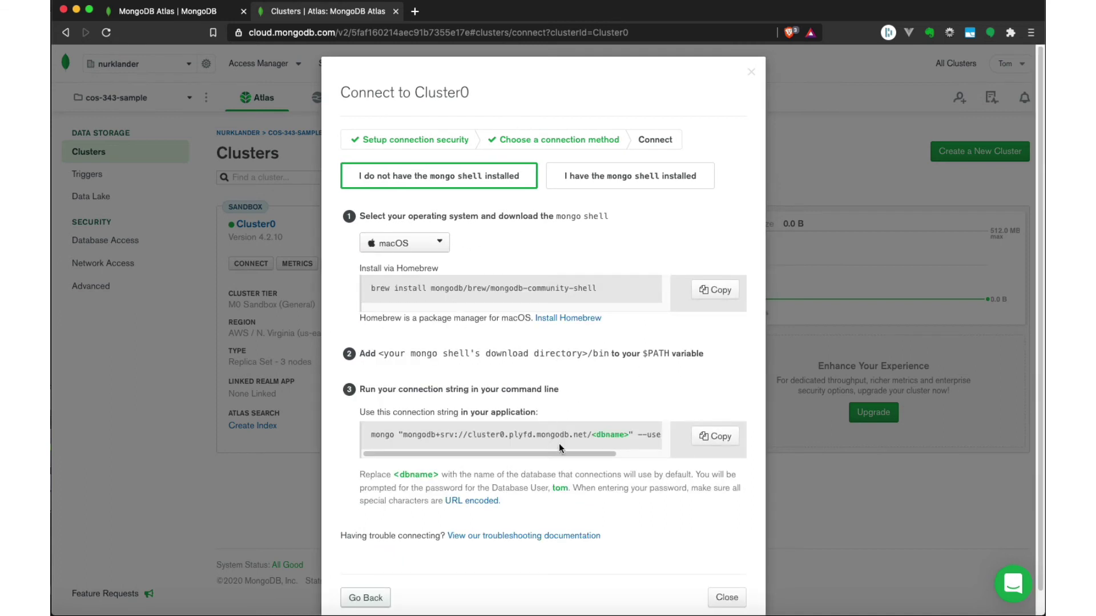
- Switch to the terminal and locate the installed mongo executable with "which mongo"
key(super+Tab)
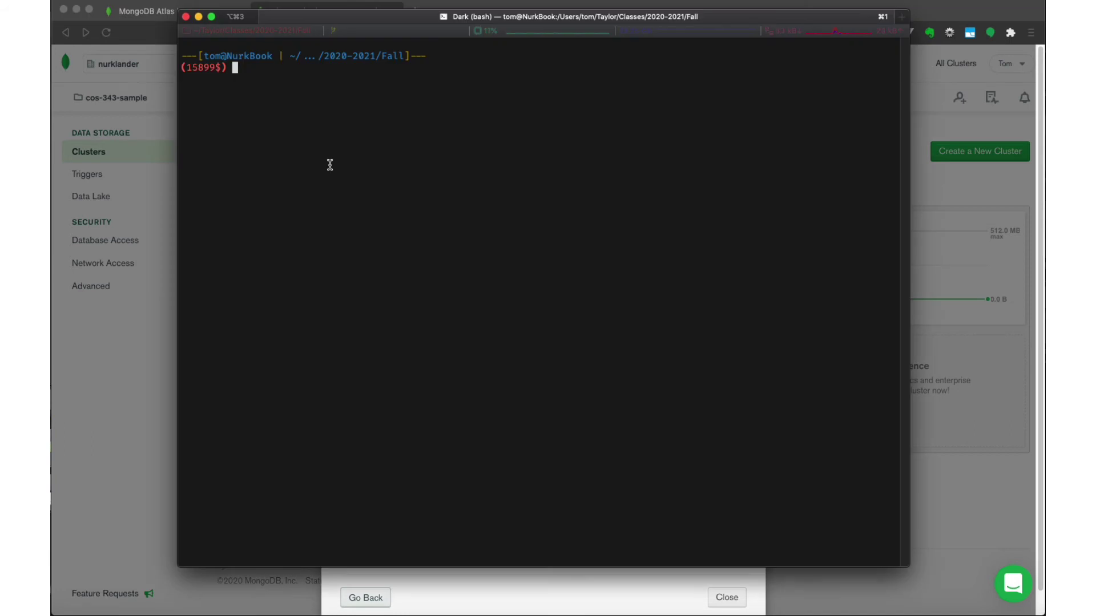
text(which mongo)
key(Return)
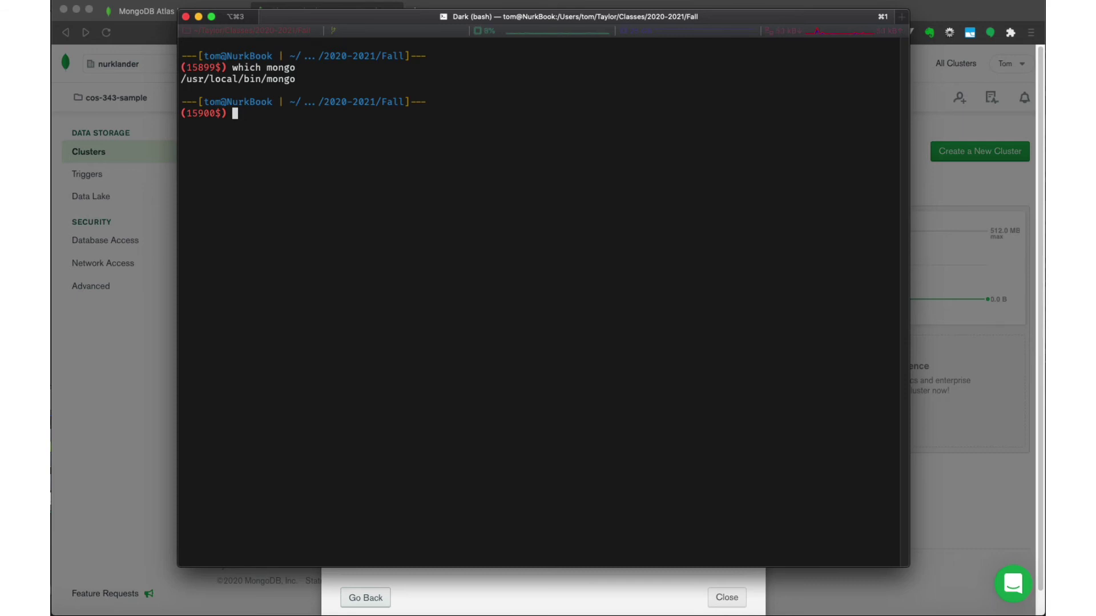
- Enter the mongo command for "mongodb+srv://cluster0.plyfd.mongodb.net/test-db" with the --username option and the database username, replacing the <dbname> placeholder with test-db
text(mongo "mongodb+srv://cluster0.plyfd.mongodb.net/<dbname>" --username tom)
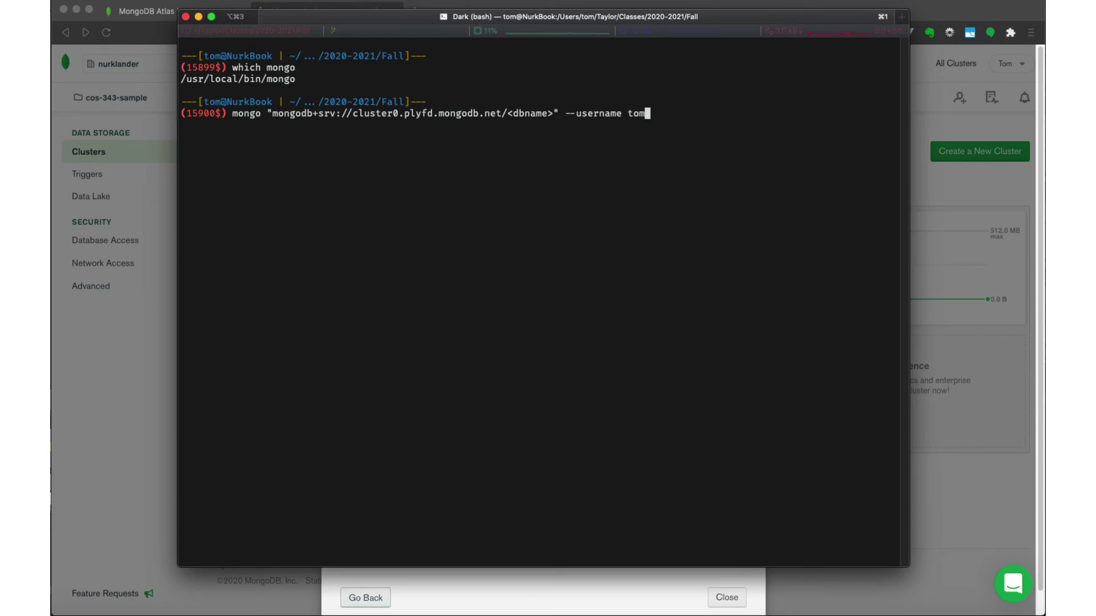
key(Left)
key(Left)
key(Left)
key(Left)
key(Left)
key(Left)
key(Left)
key(Left)
key(Left)
key(Left)
key(Left)
key(Left)
key(Left)
key(Left)
key(Left)
key(Left)
key(BackSpace)
key(BackSpace)
key(BackSpace)
key(BackSpace)
key(BackSpace)
key(BackSpace)
key(BackSpace)
key(BackSpace)
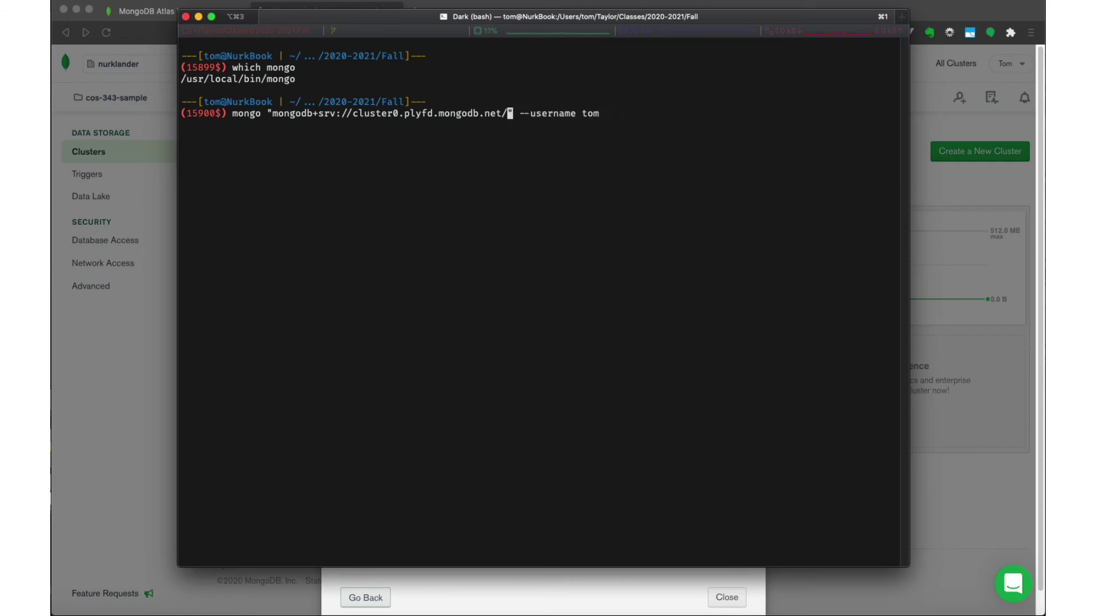
text(test-db)
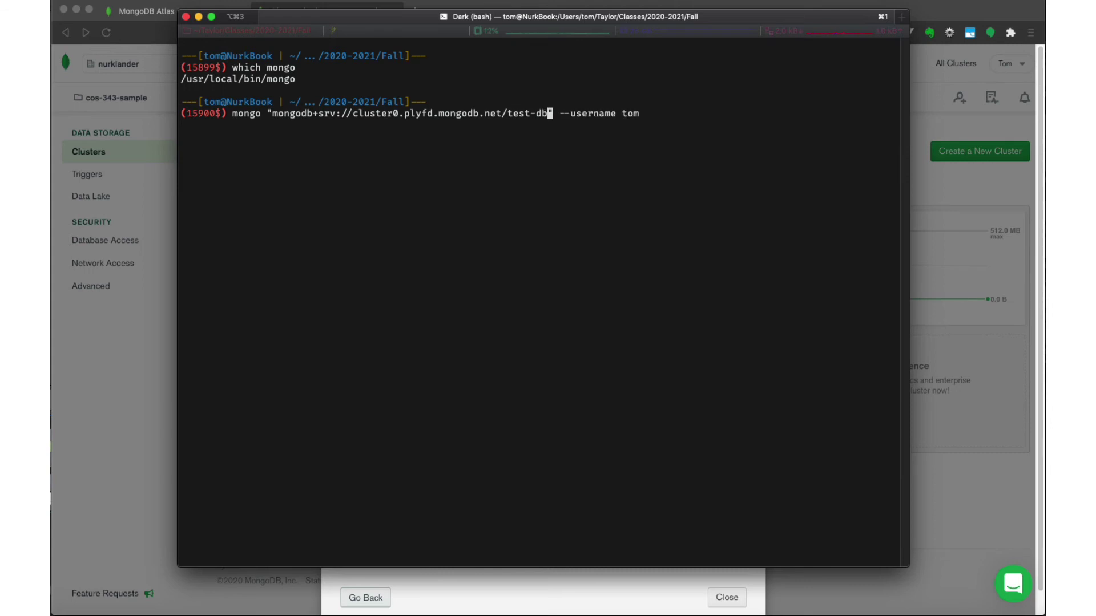
- Run the connection command and enter the database user's password to log in to the cluster
key(ctrl+e)
key(Return)
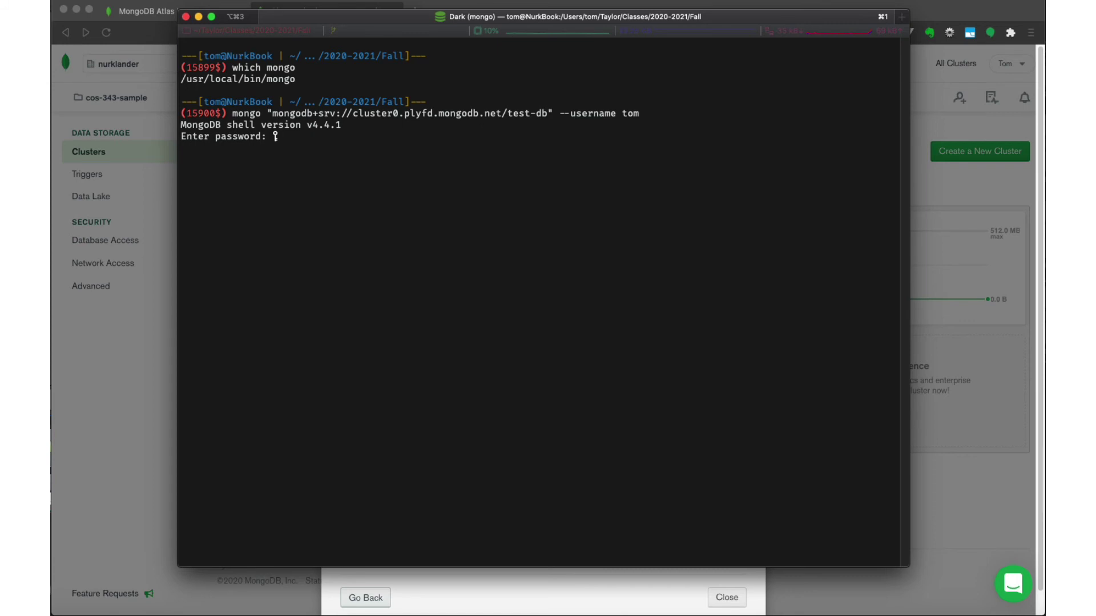
key(Return)
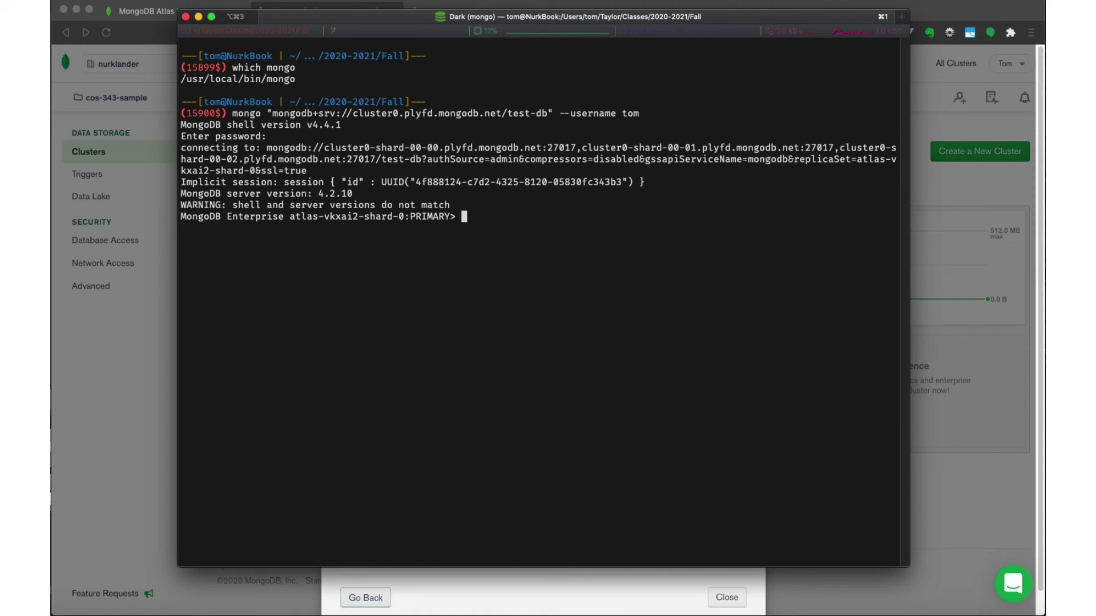
- Insert one document into the songs collection with title "Country Road" and artist "James Taylor"
text(db.songs.insertOne({)
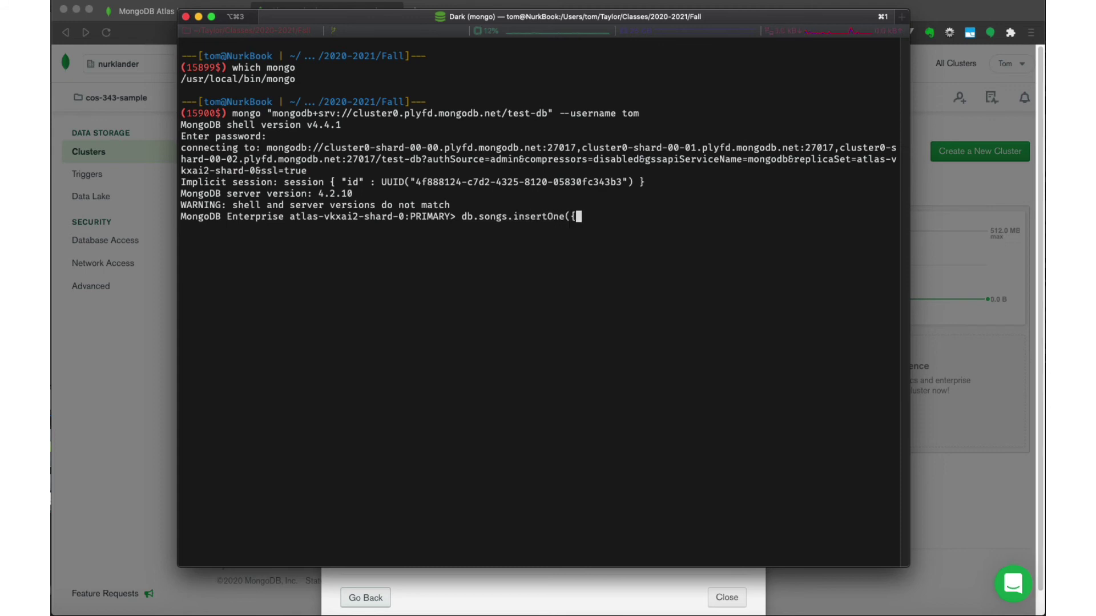
key(Return)
text(title: "Country Road",)
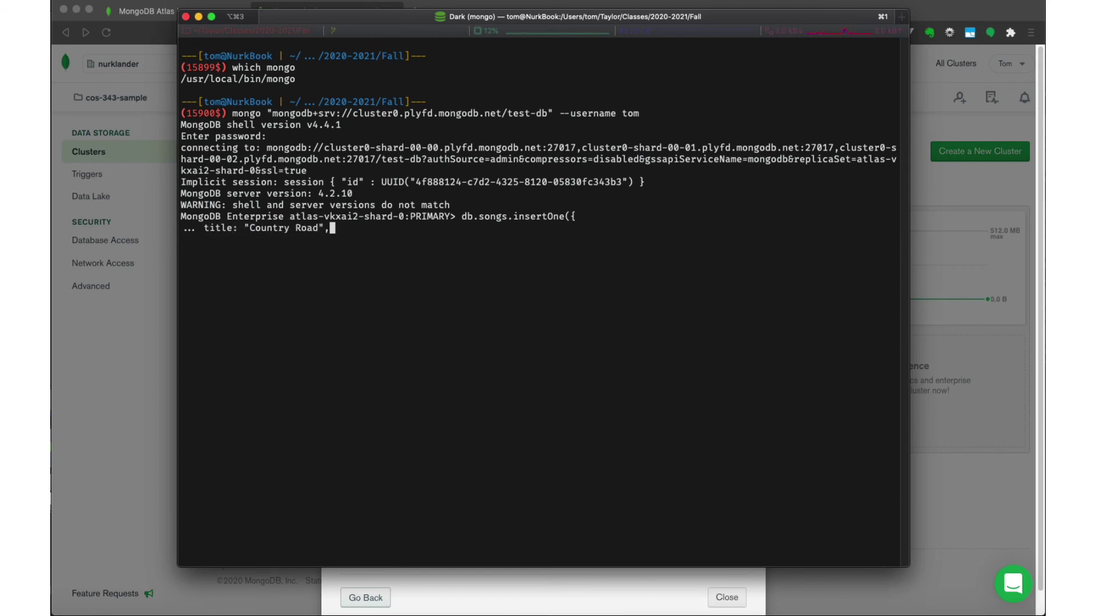
key(Return)
text(artist: "James Taylor")
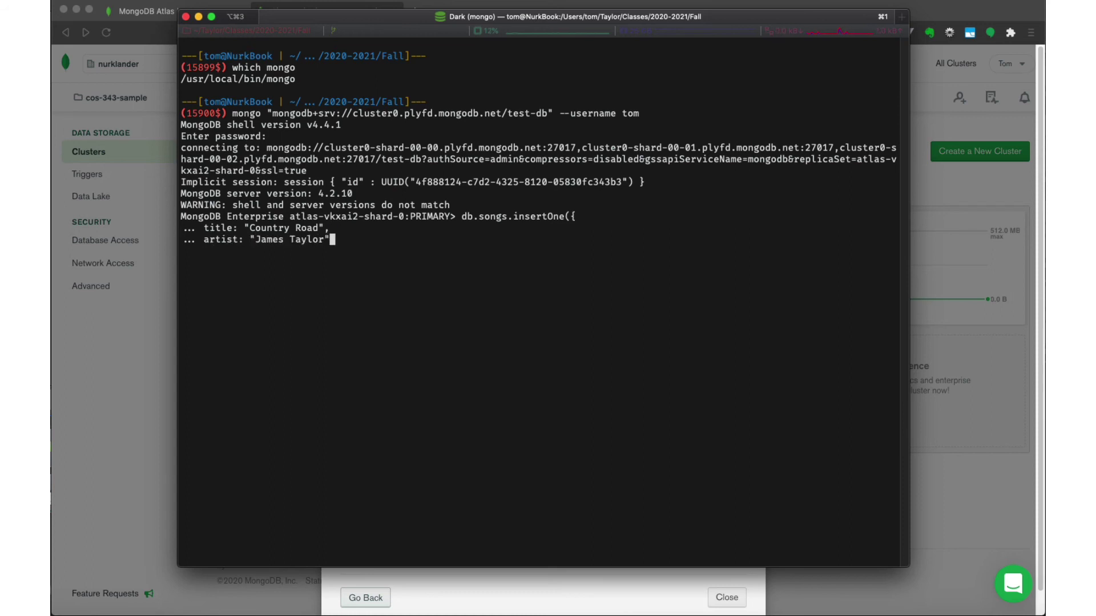
key(Return)
text(}))
key(Return)
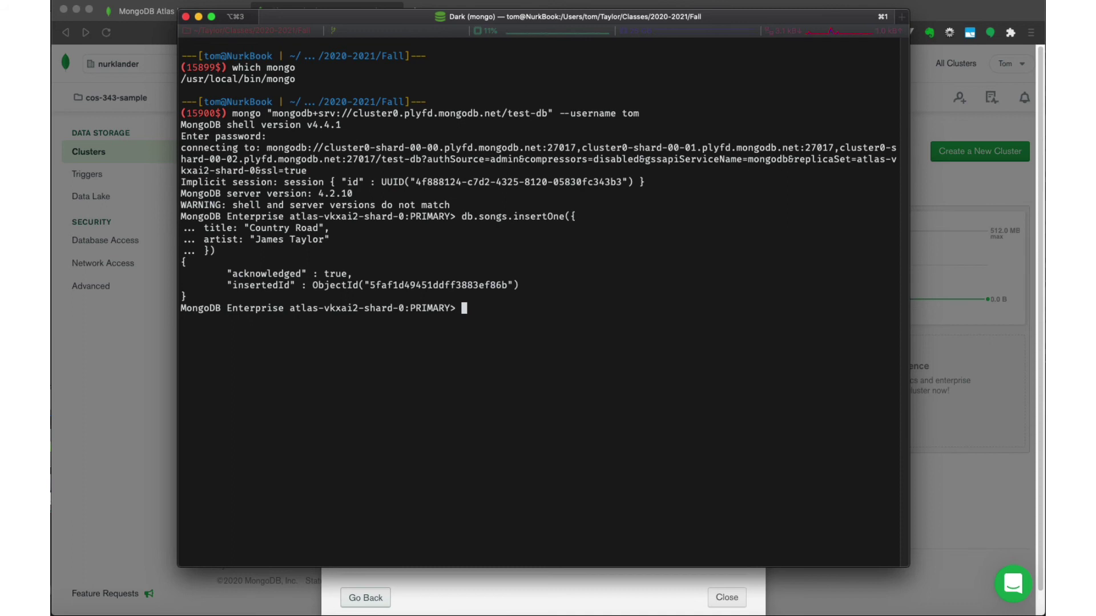
- List the collections of the current database with "show collections"
text(show collections)
key(BackSpace)
key(BackSpace)
key(BackSpace)
key(BackSpace)
key(BackSpace)
text(tions)
key(Return)
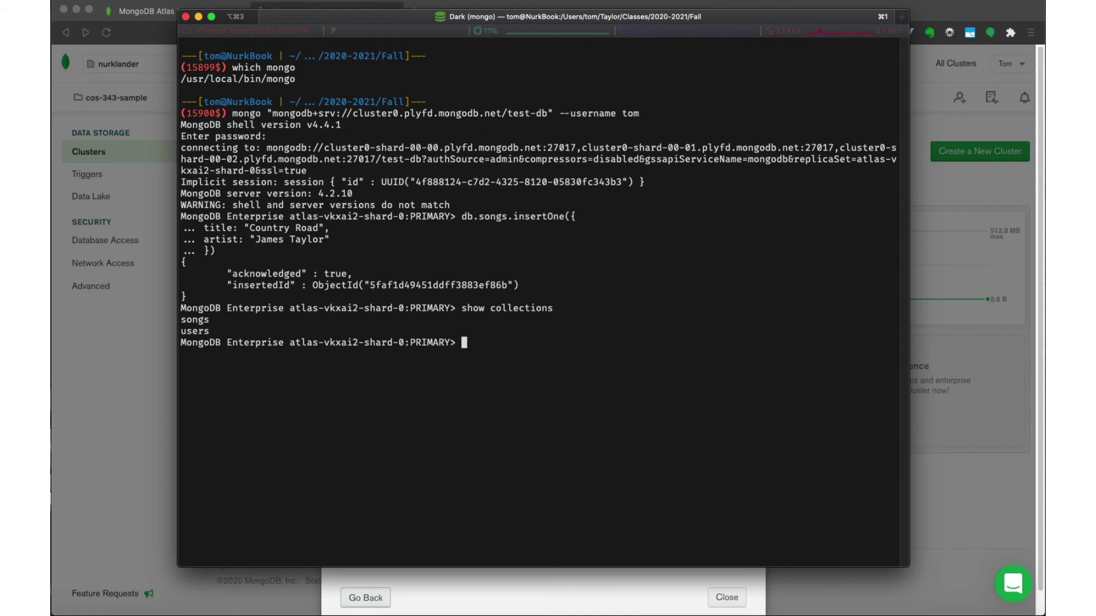
- Query the songs collection with db.songs.find() and db.songs.find().pretty(), and exit the mongo shell
text(db.songs.find())
key(Return)
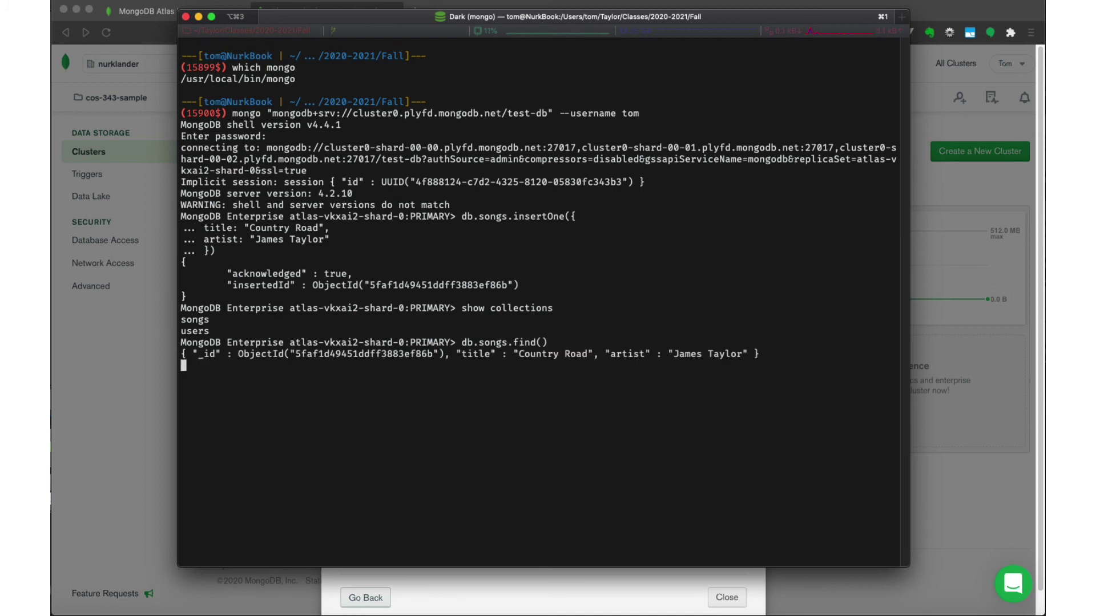
key(Up)
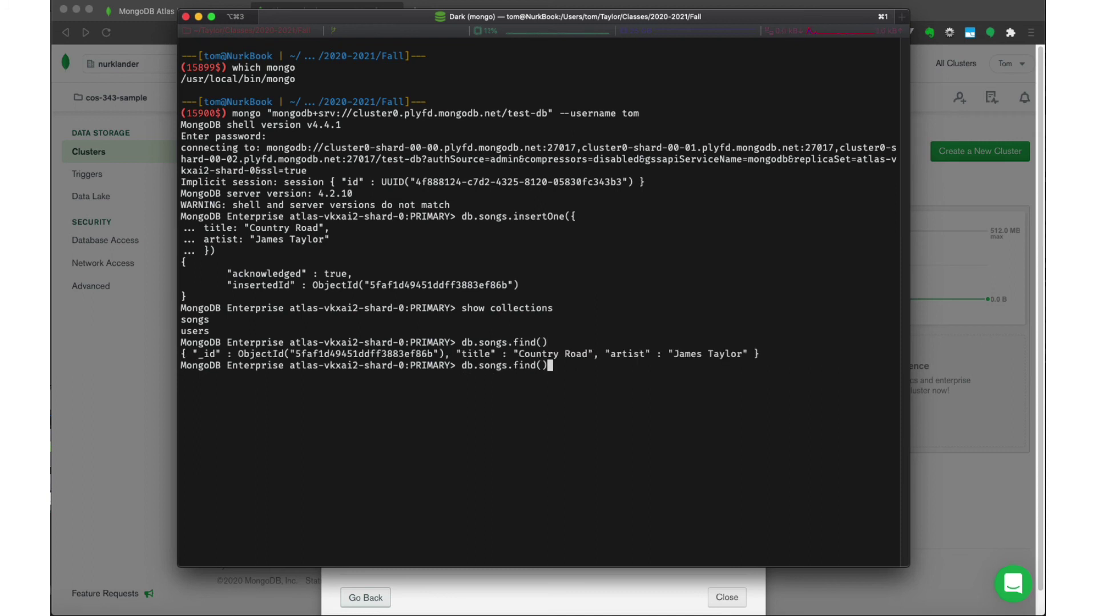
text(.pretty())
key(Return)
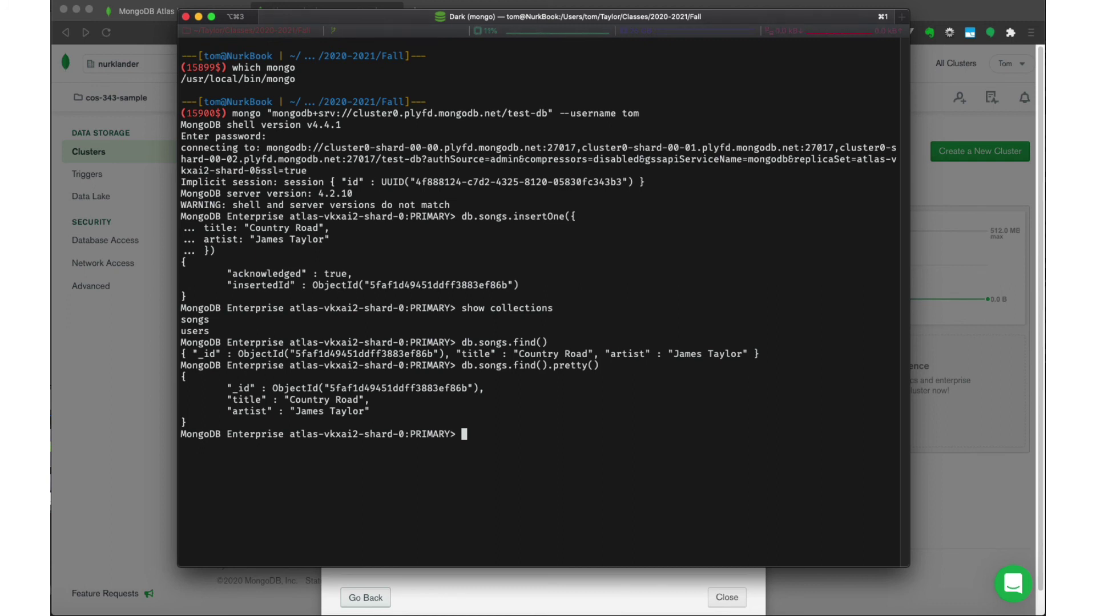
key(ctrl+d)
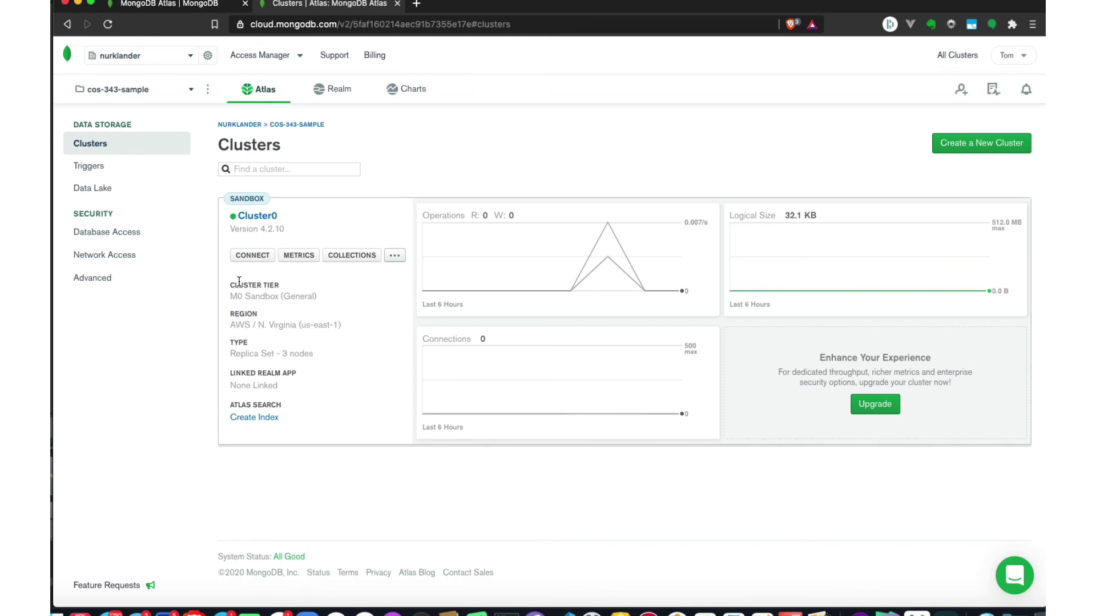
- Open Cluster0's collections and drop the users collection from test-db, confirming with the collection name "users"
click(338, 258)
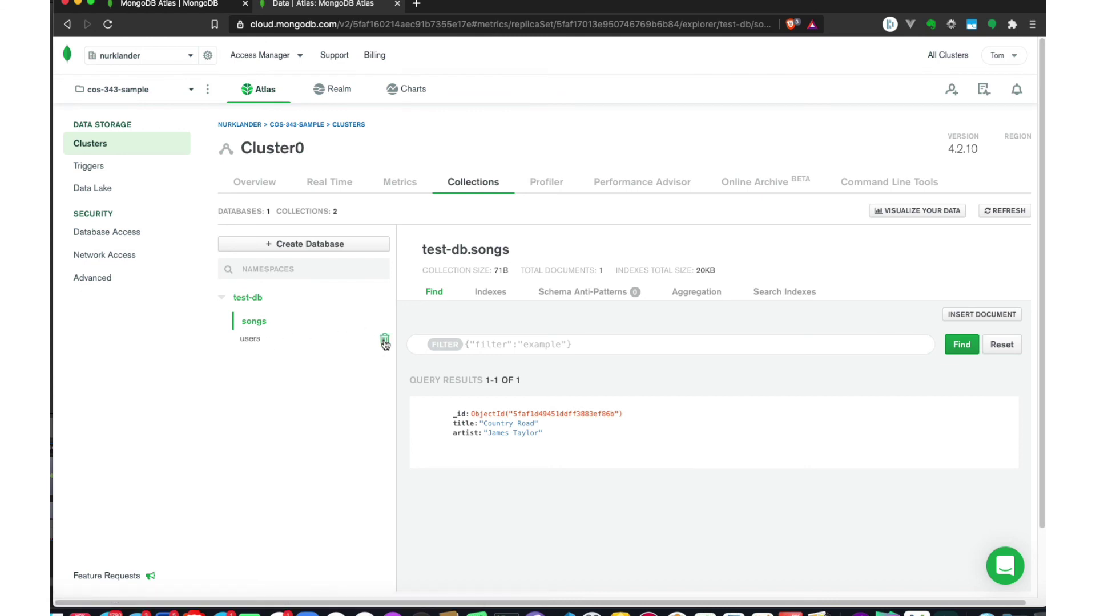
click(385, 342)
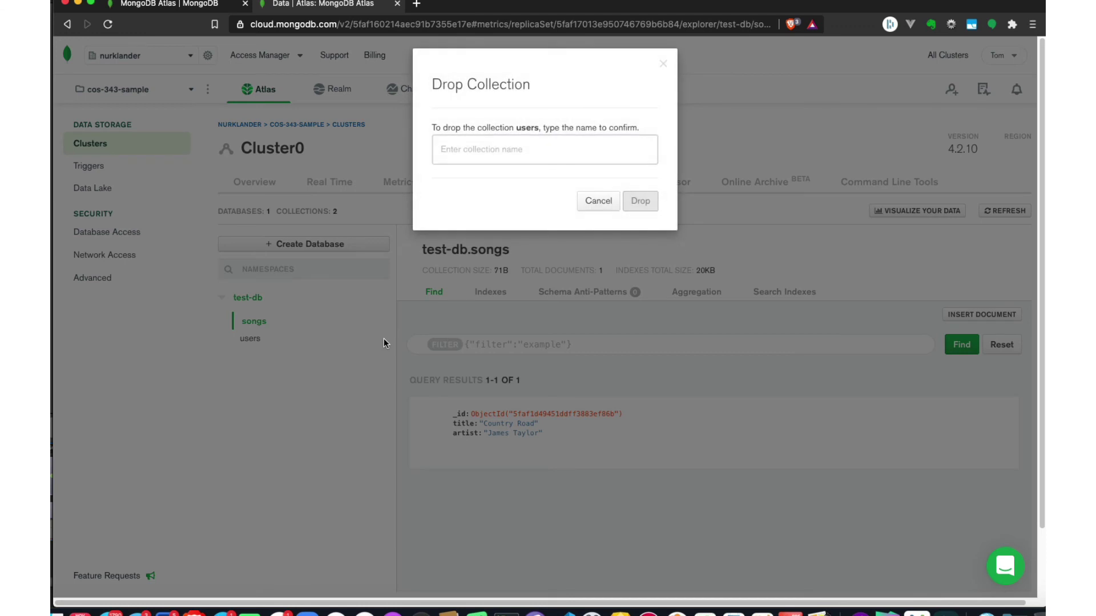
click(525, 152)
text(users)
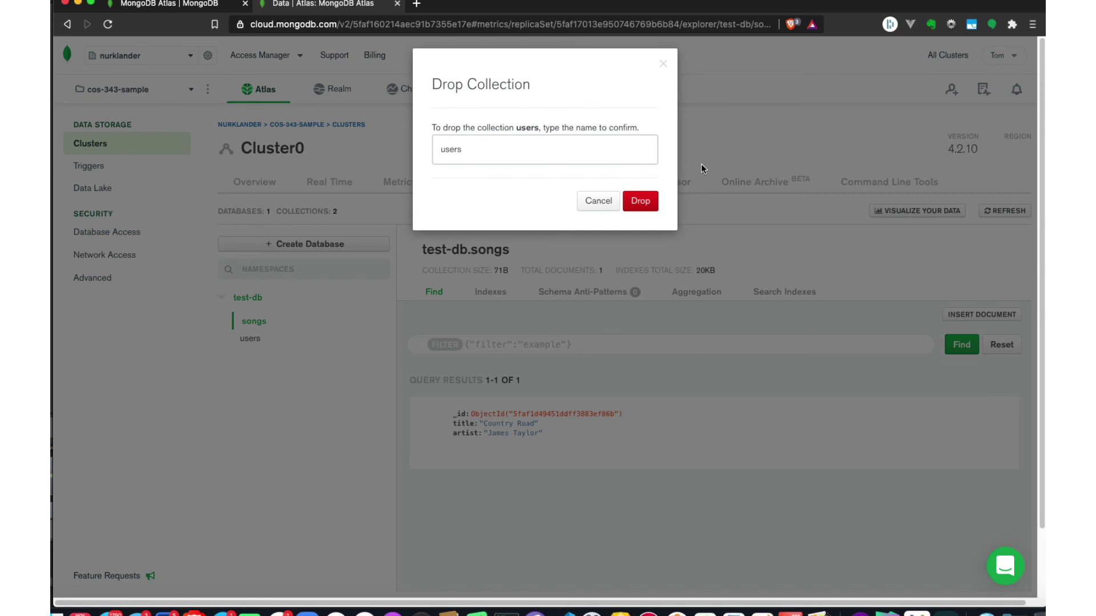
click(641, 204)
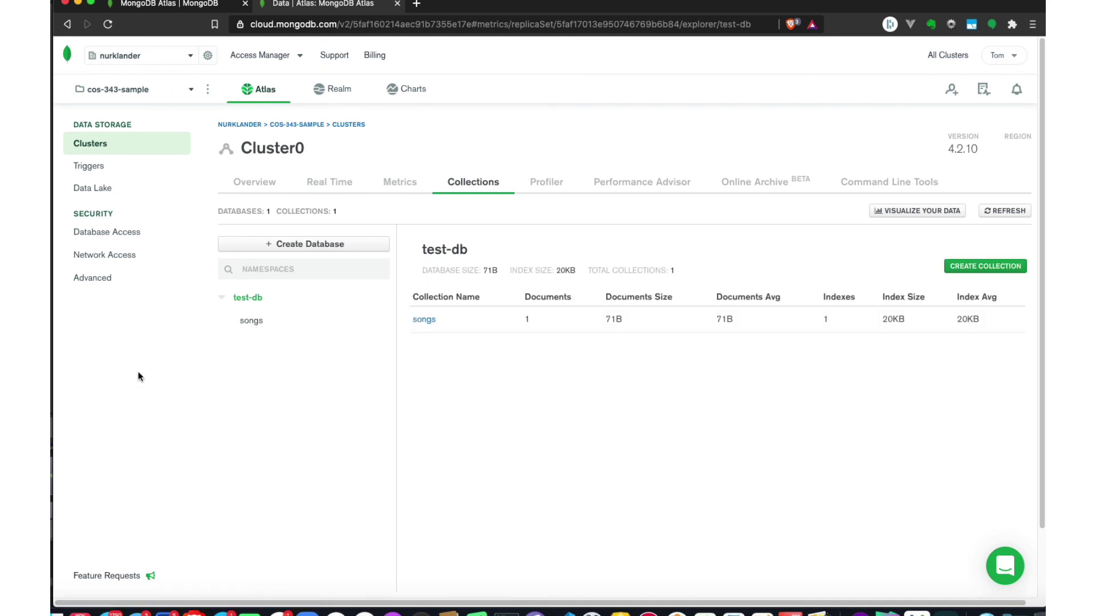
- Review the project's database users and its network IP access list
click(101, 235)
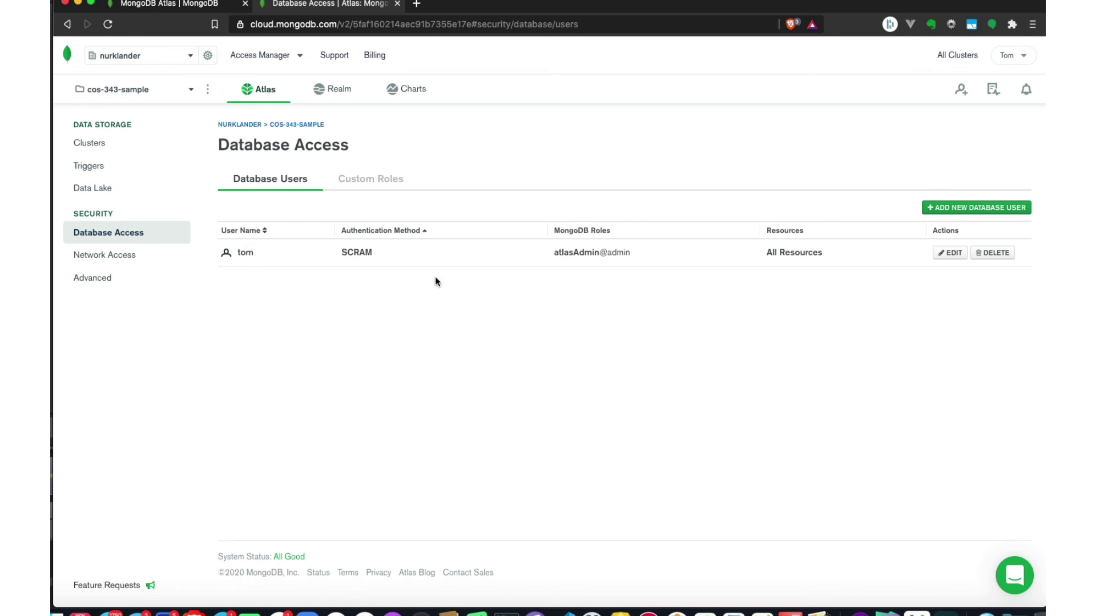
click(97, 256)
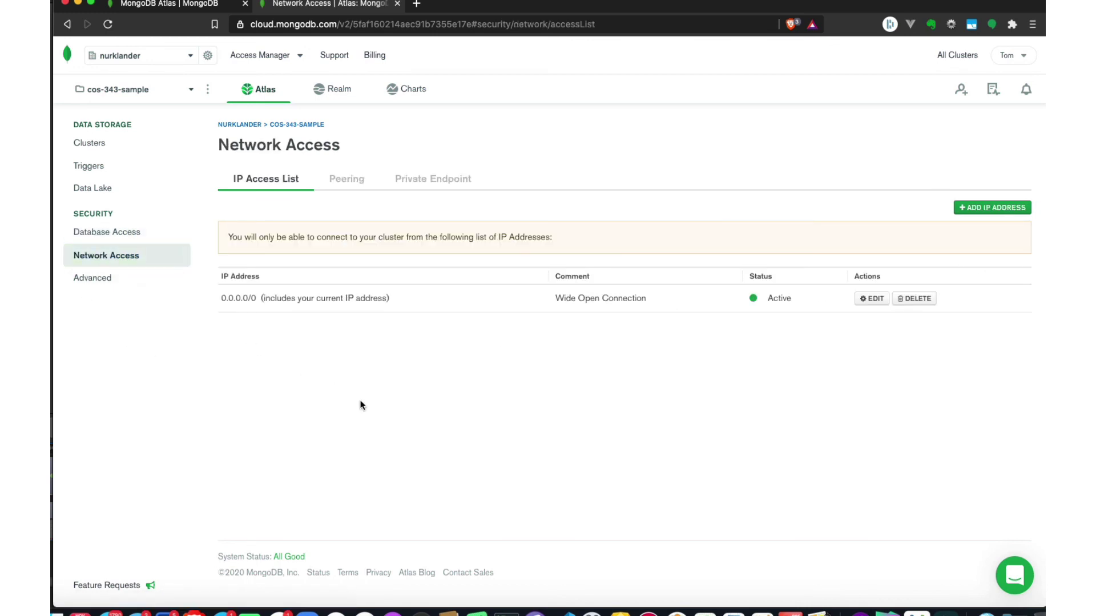